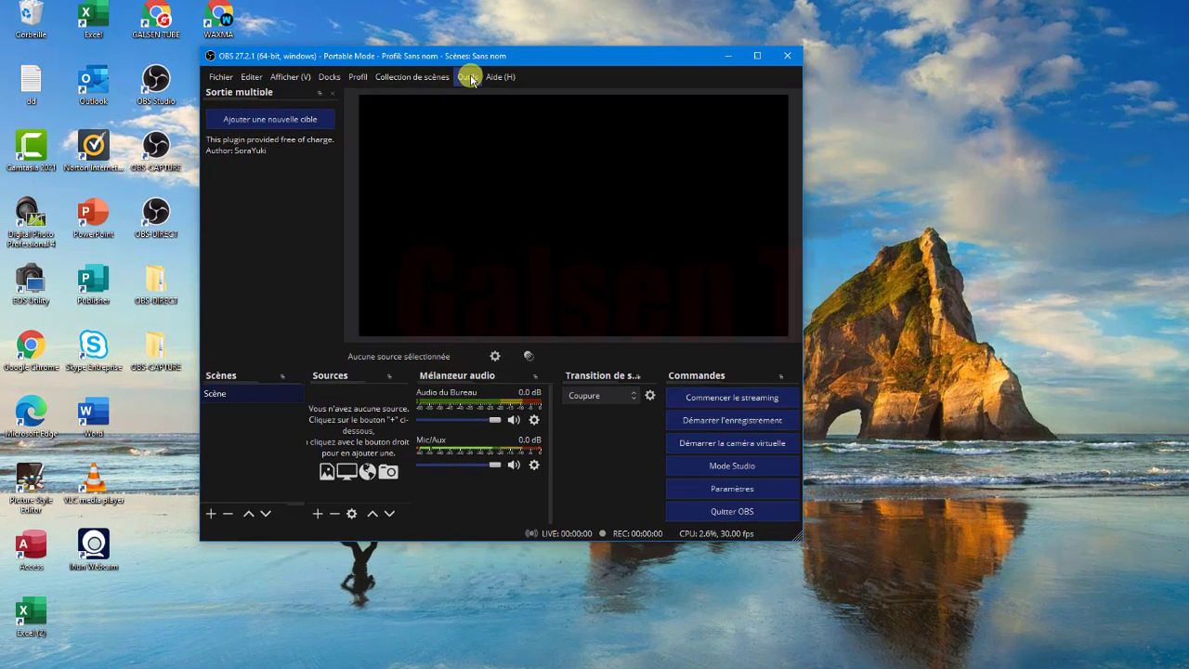
Run the automatic configuration assistant for virtual camera use only and apply its recommended settings
left_click(448, 81)
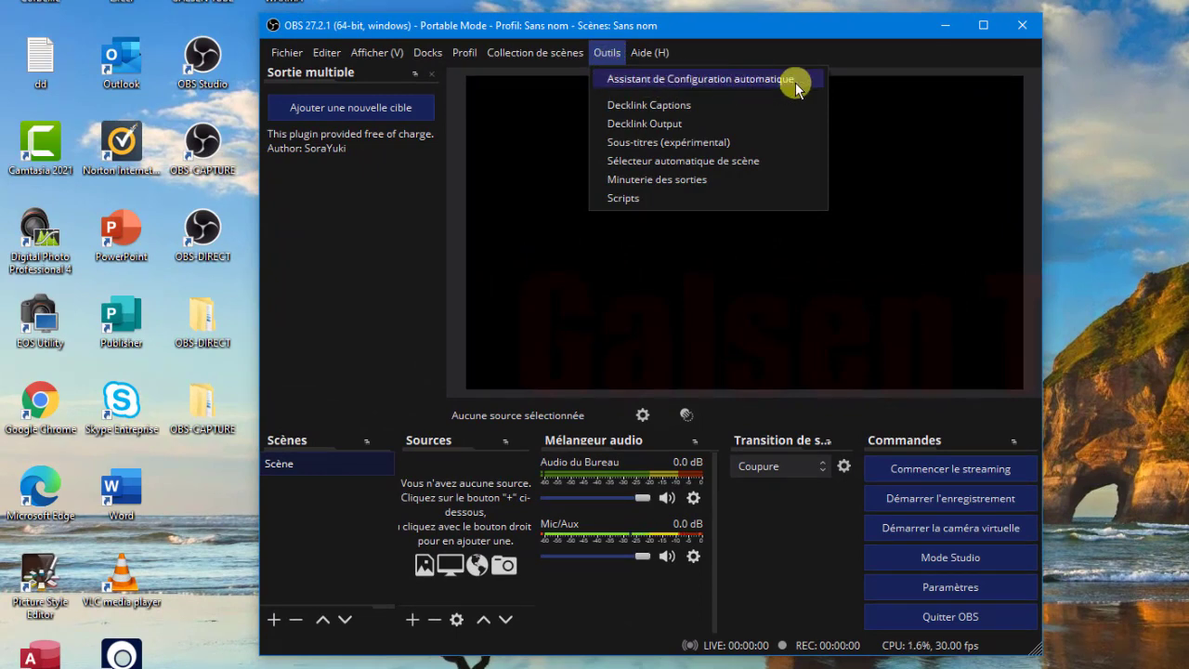
left_click(709, 80)
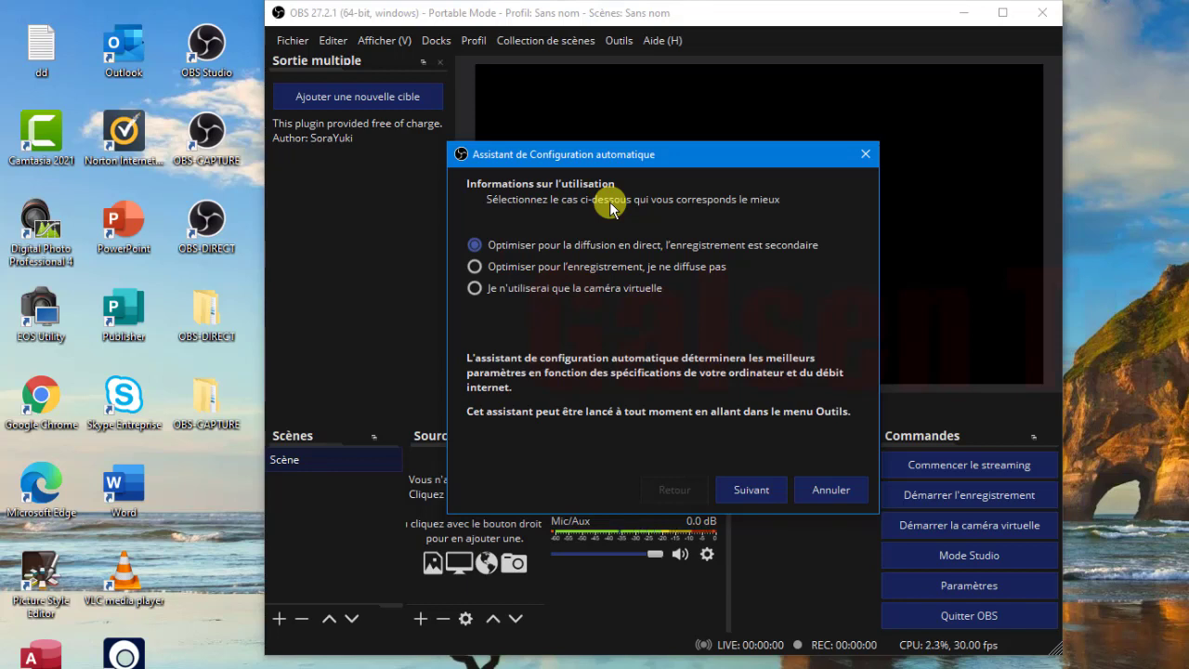
left_click(477, 266)
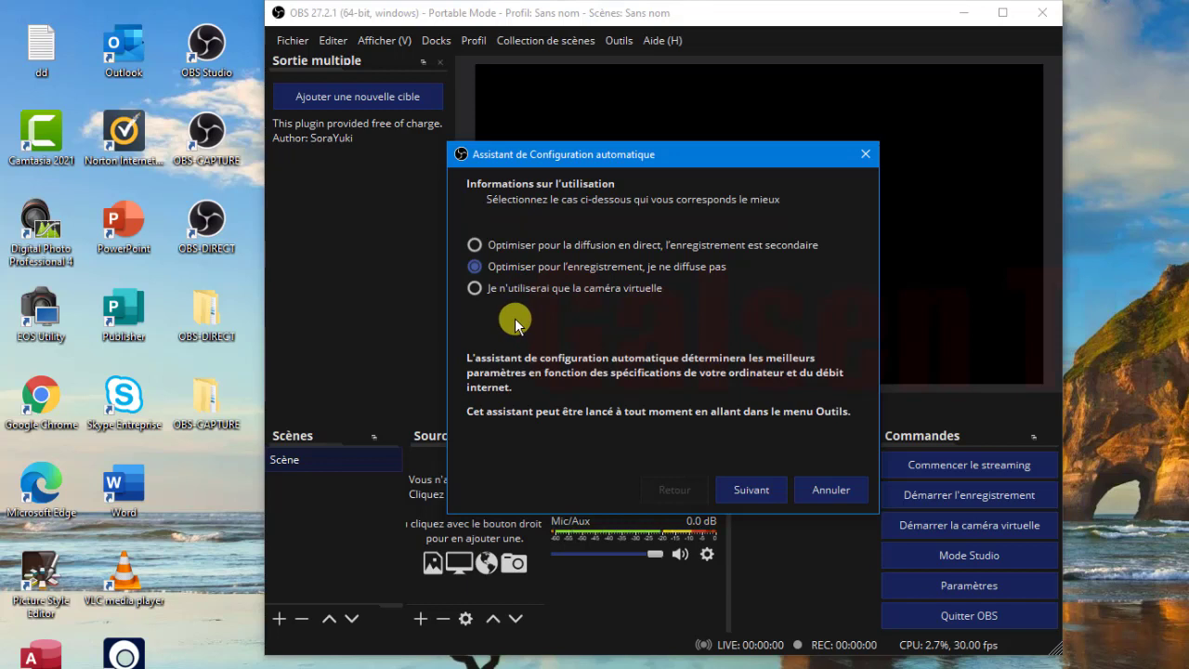
left_click(476, 292)
left_click(752, 491)
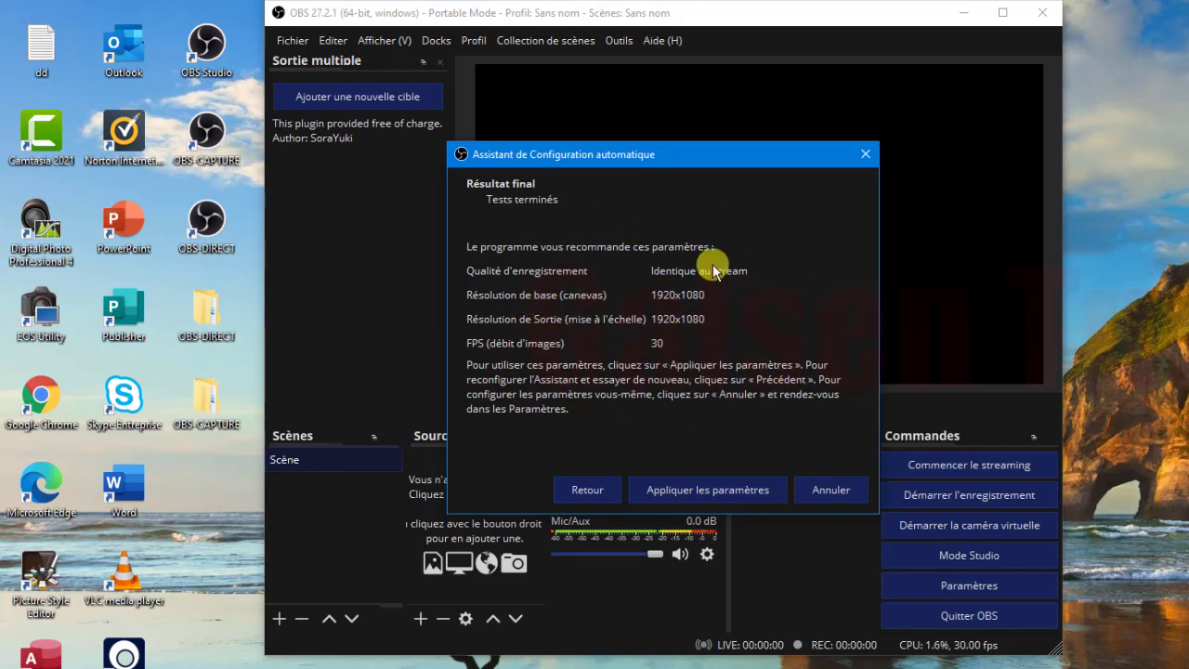
left_click(705, 489)
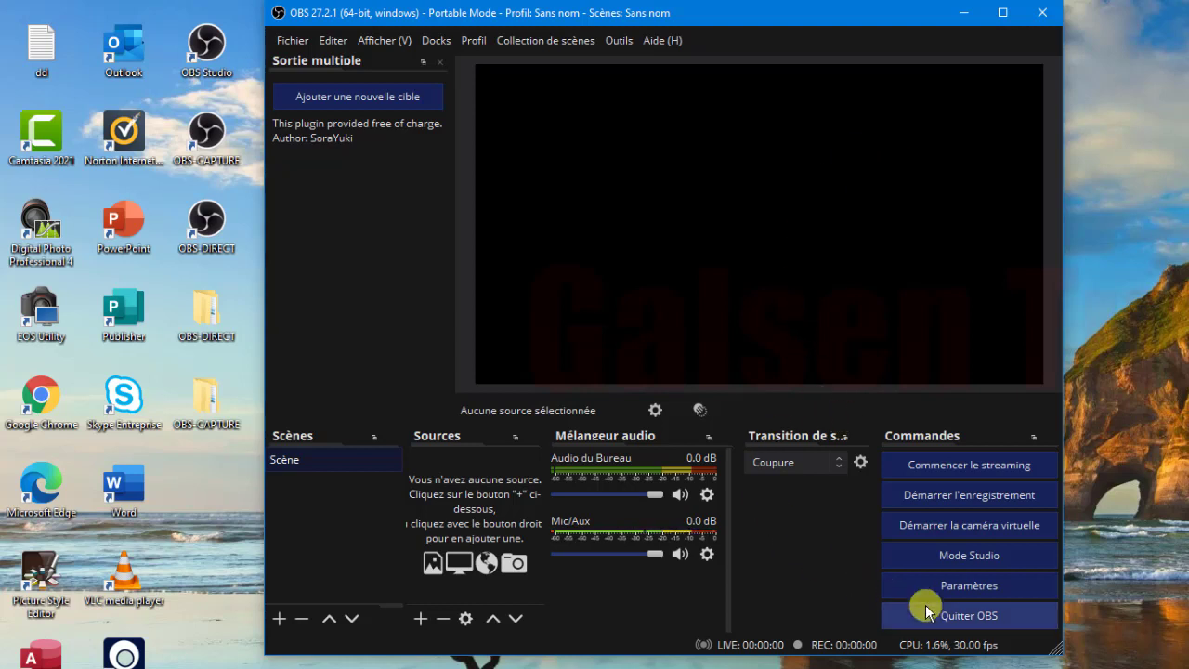
Open the stream settings and set the streaming service to Twitch
left_click(969, 583)
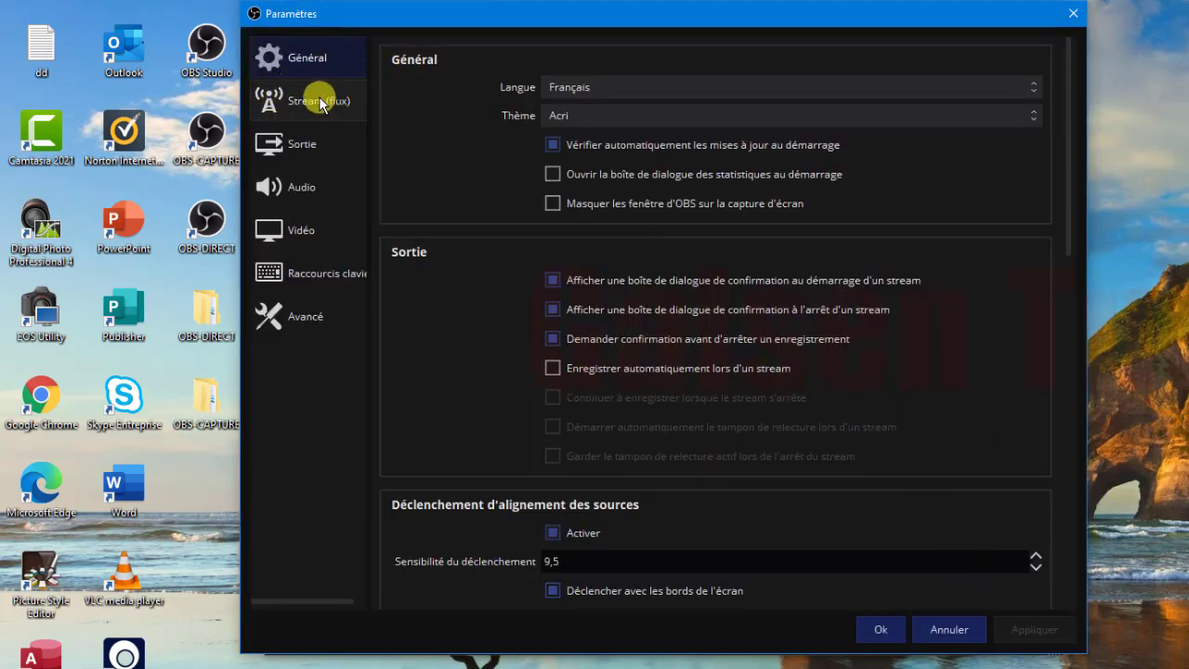
left_click(317, 103)
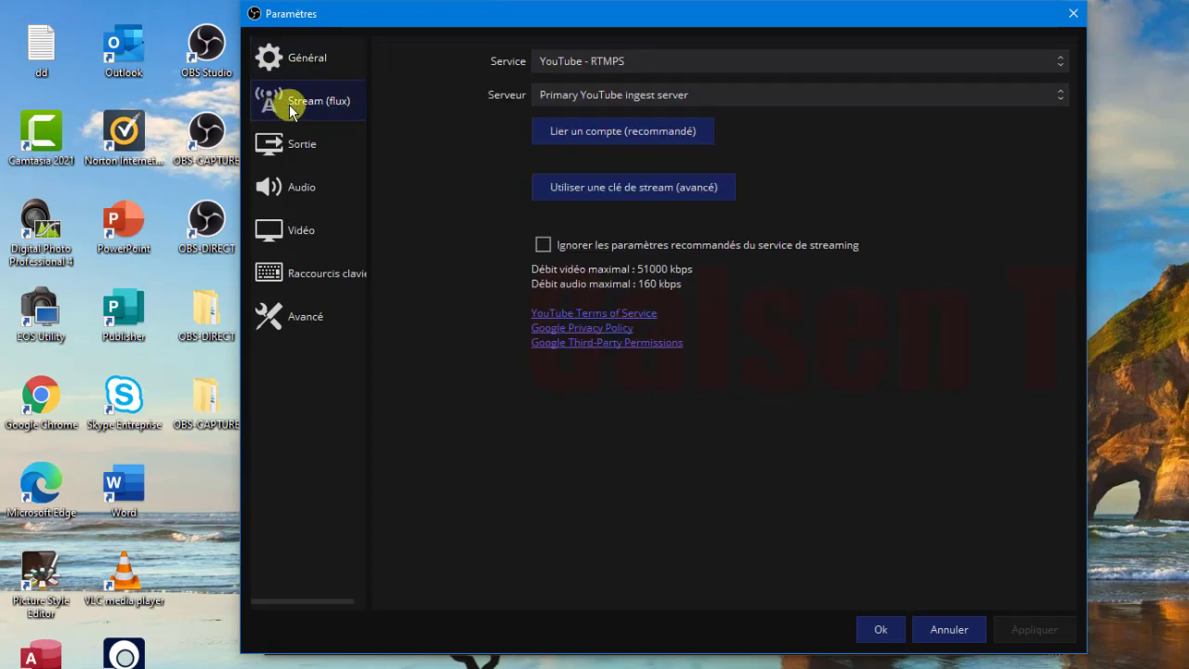
left_click(608, 58)
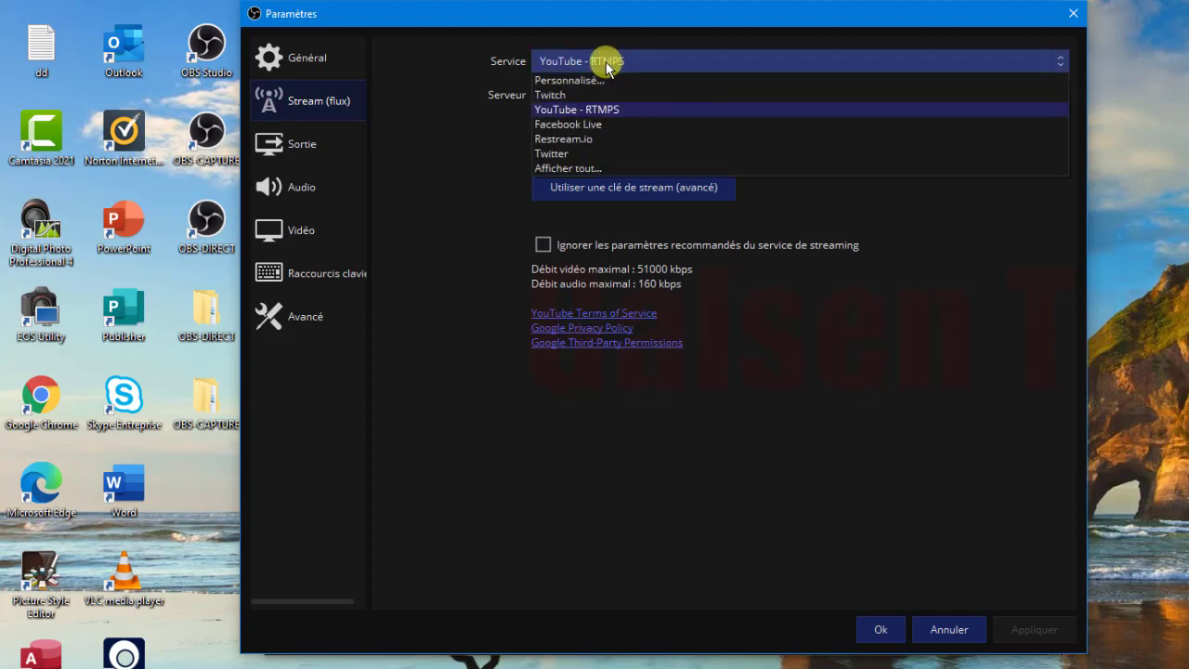
left_click(584, 93)
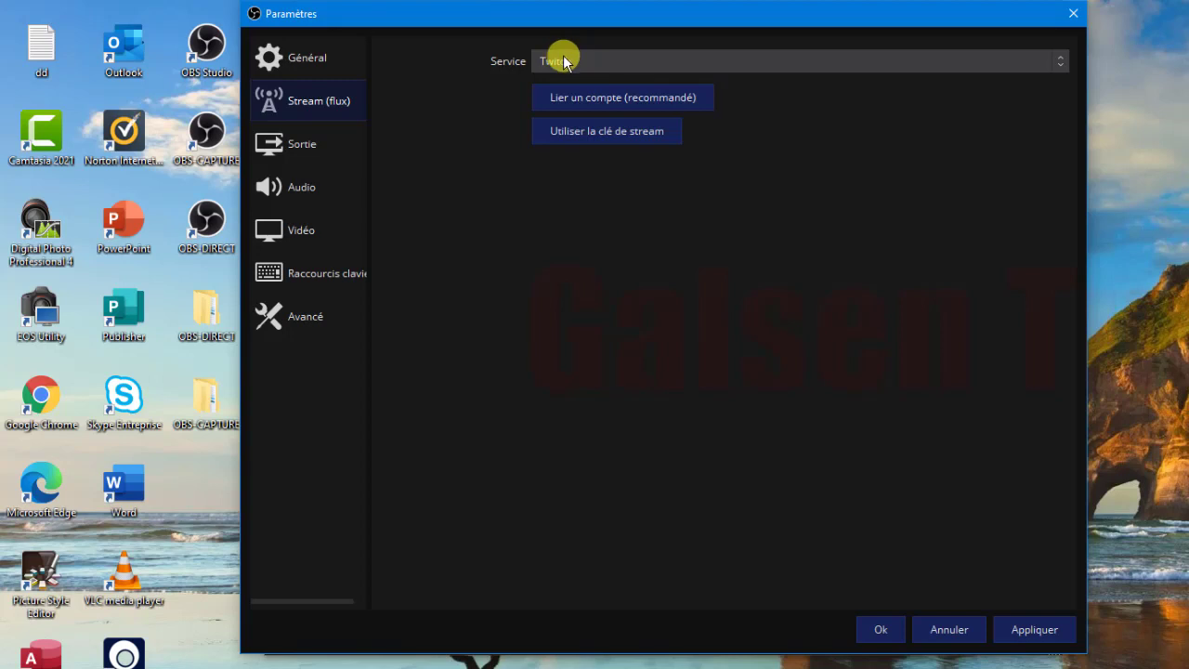
Expand the service list to all supported streaming platforms and look through it
left_click(564, 60)
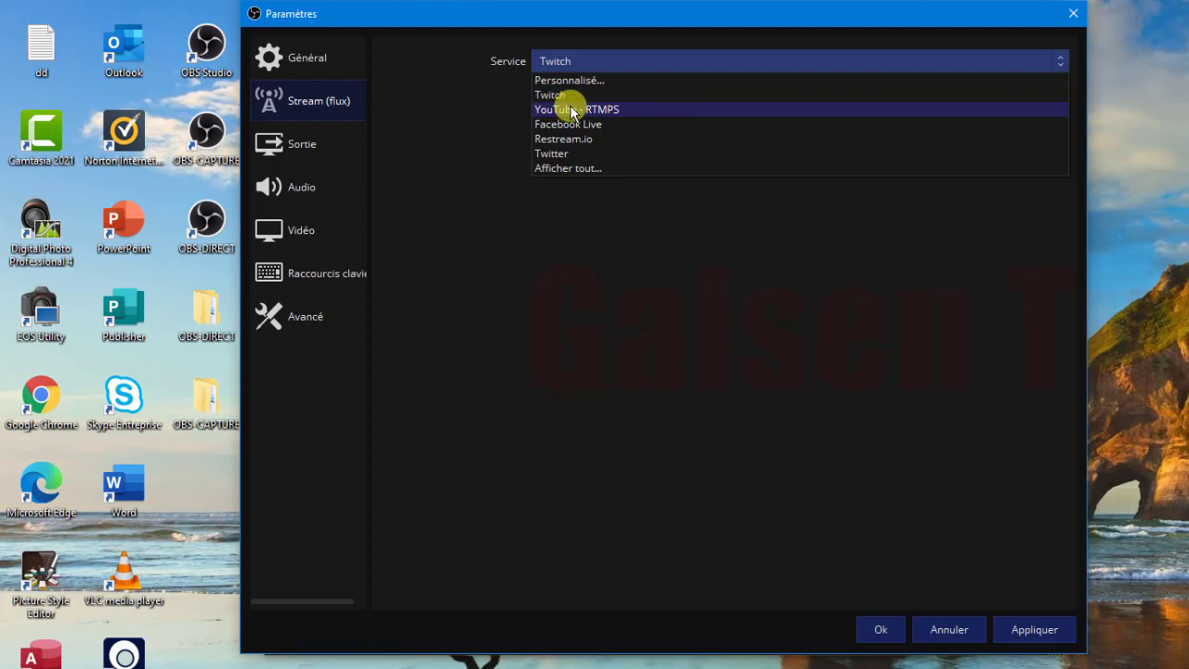
left_click(561, 169)
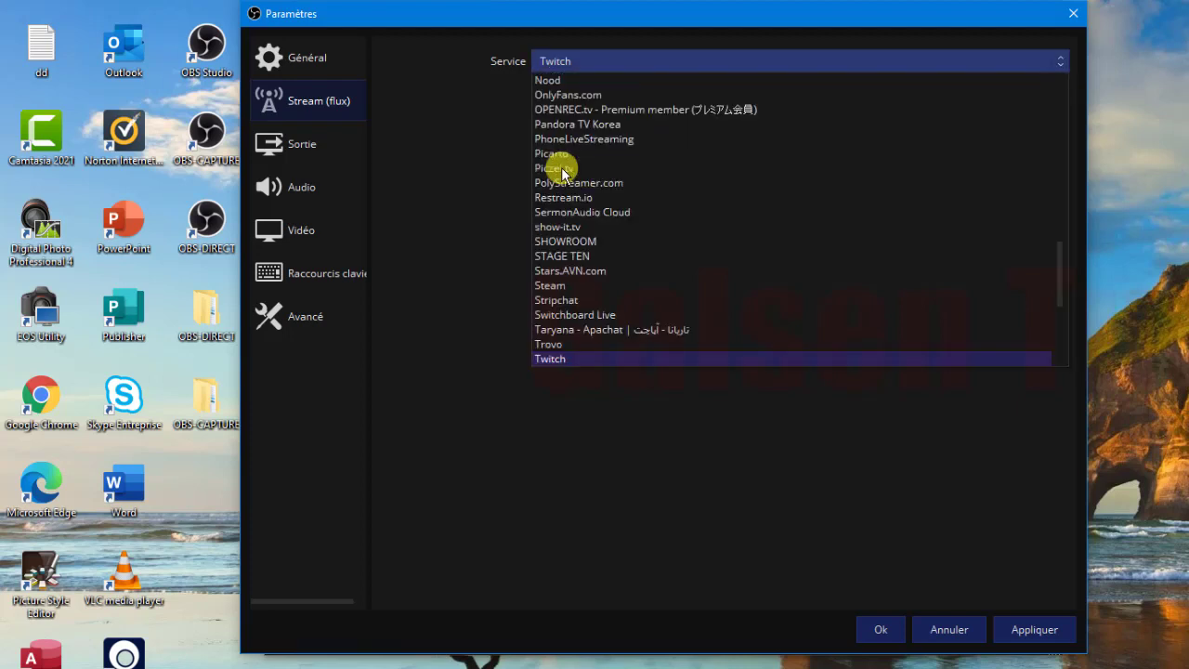
scroll(712, 177, "down", 6)
scroll(711, 185, "up", 12)
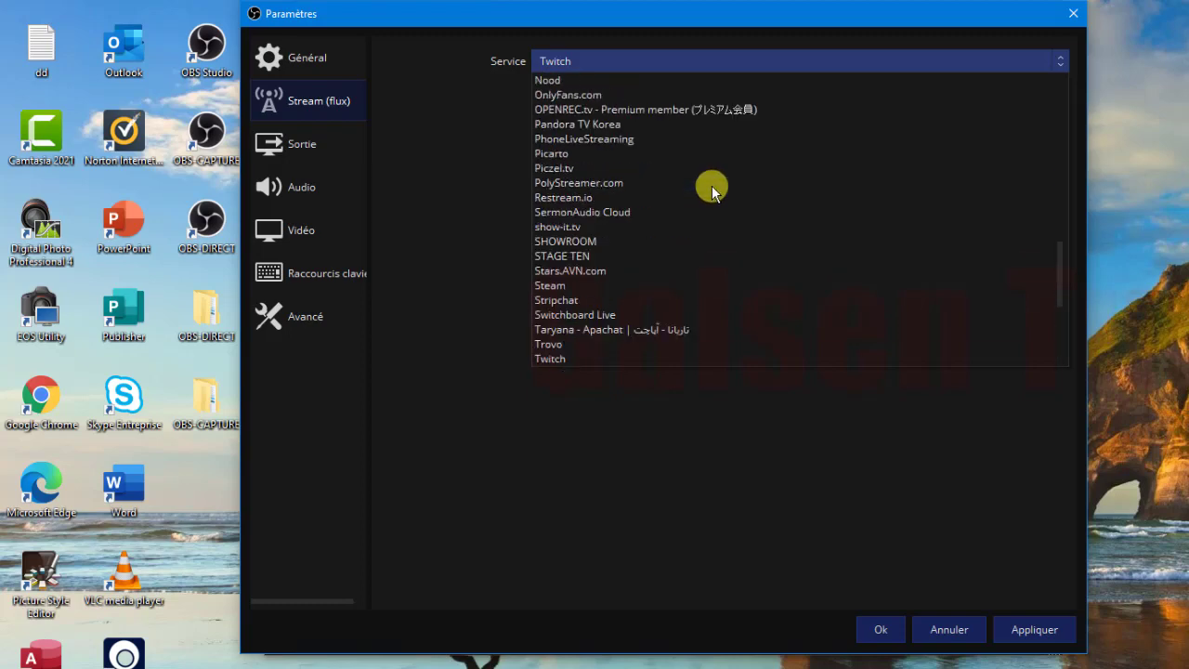
scroll(713, 187, "up", 11)
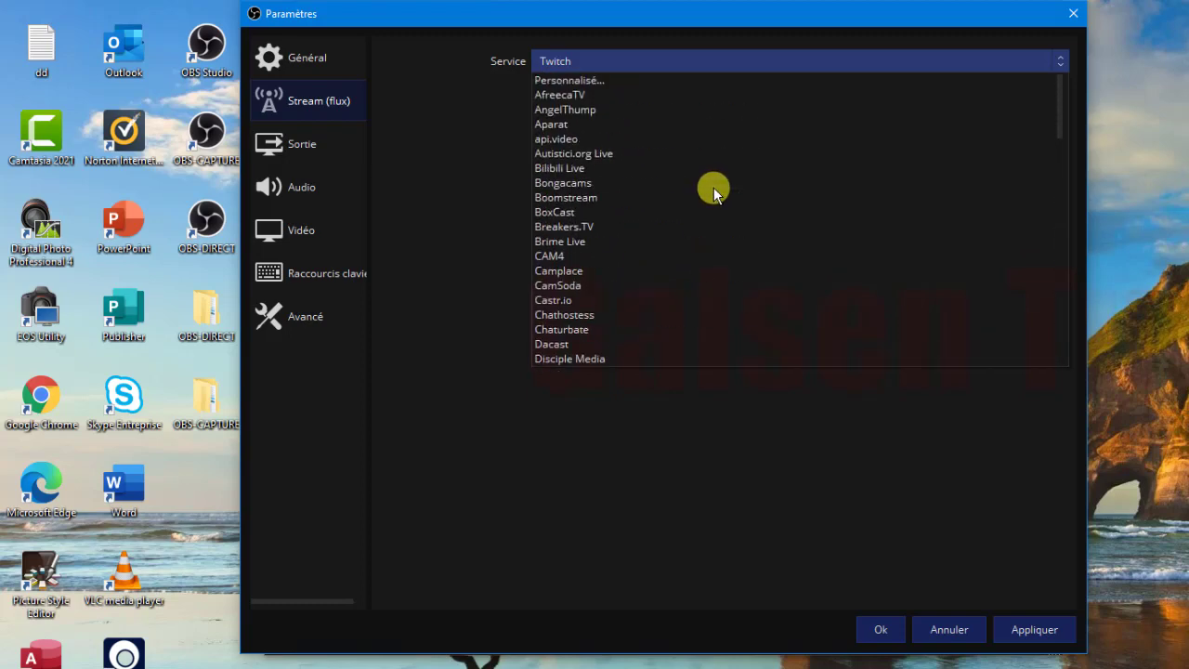
left_click(486, 211)
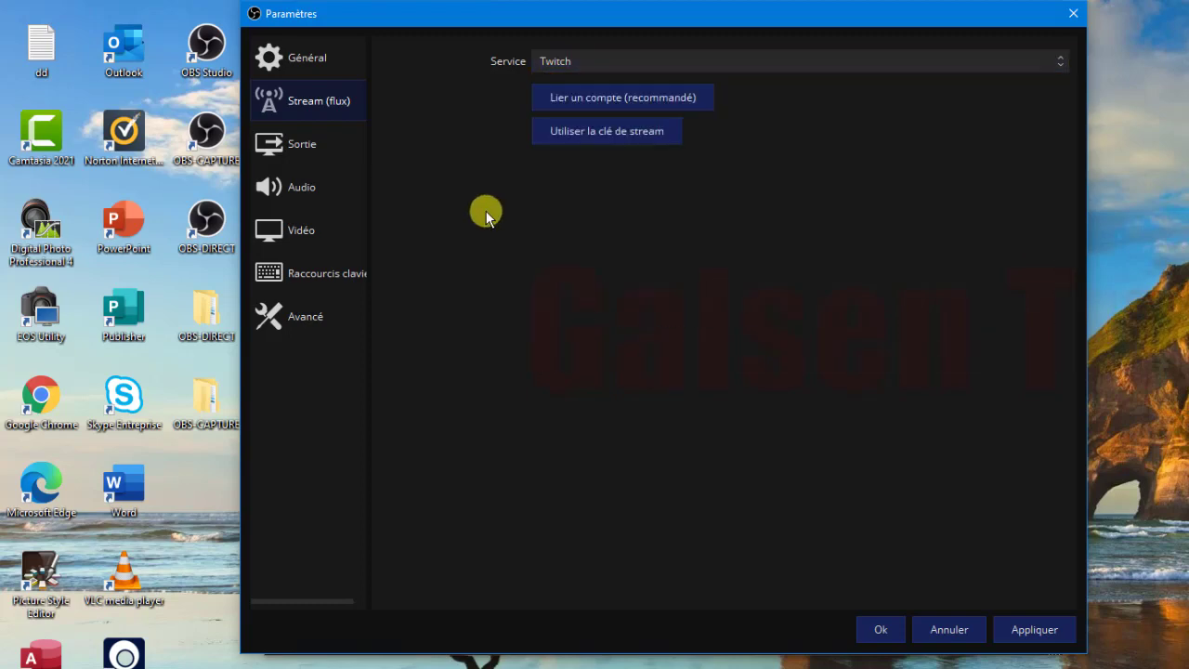
Set the streaming service to YouTube - RTMPS and keep the Primary YouTube ingest server
left_click(636, 57)
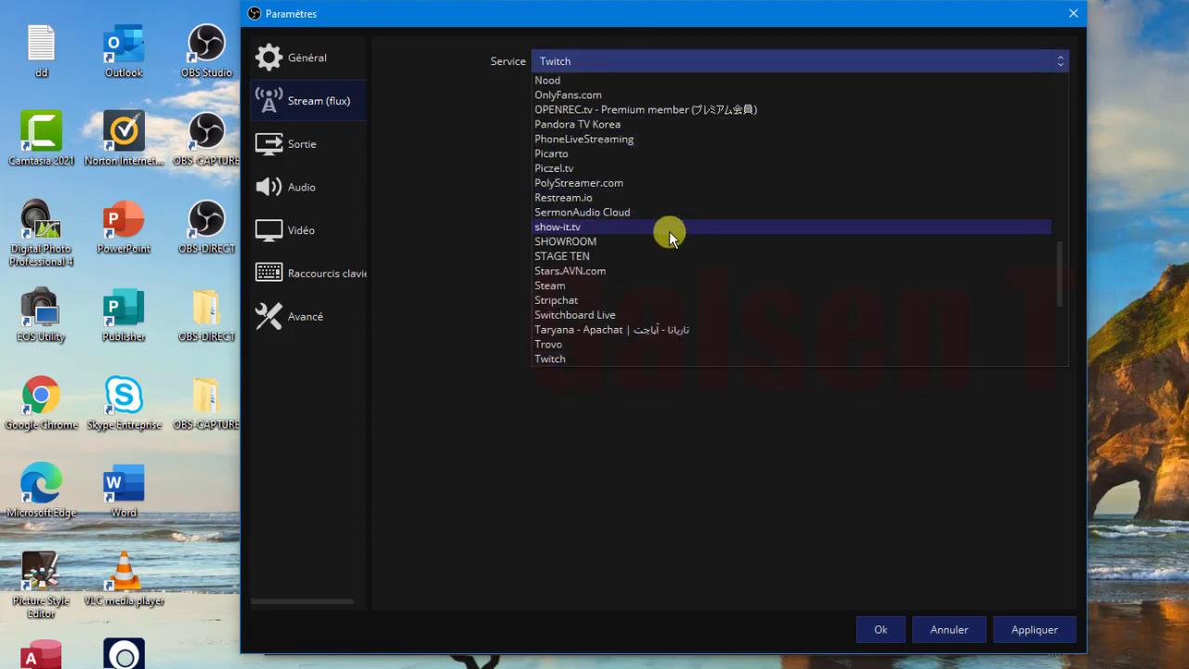
scroll(669, 246, "down", 6)
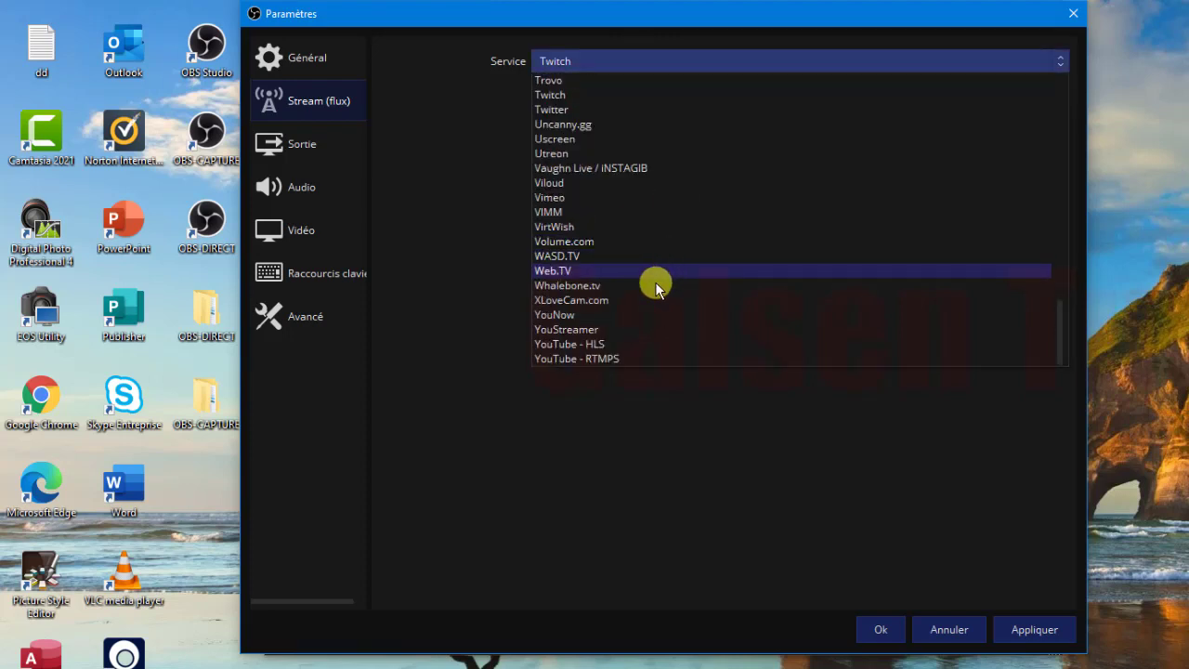
left_click(608, 359)
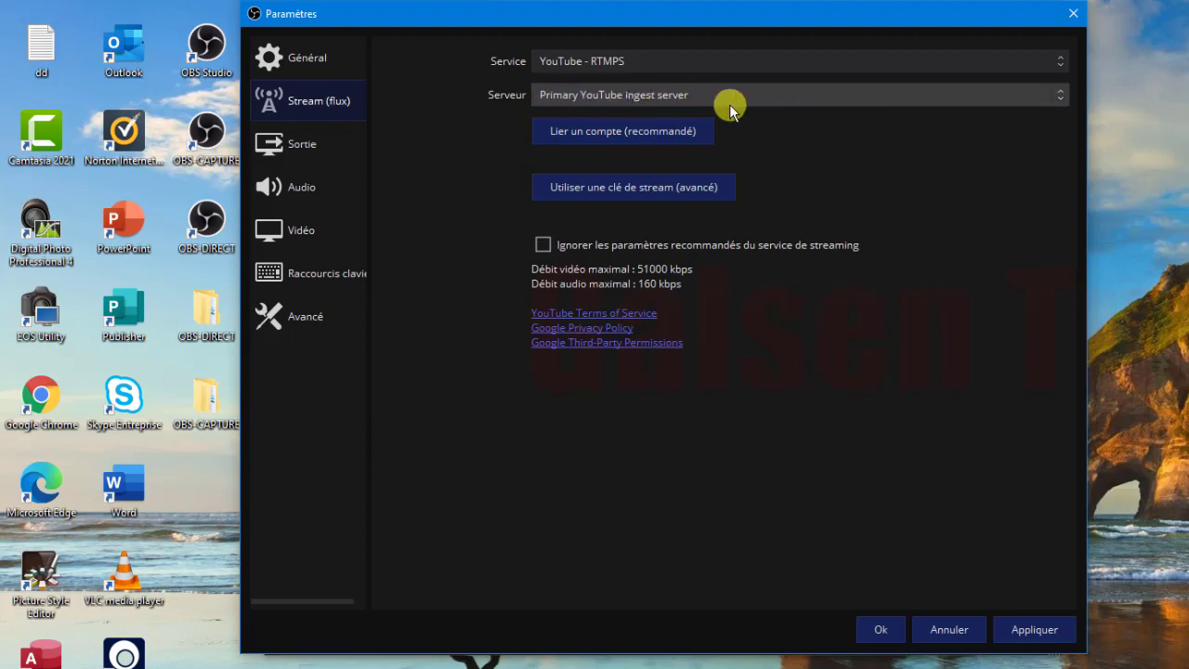
left_click(683, 99)
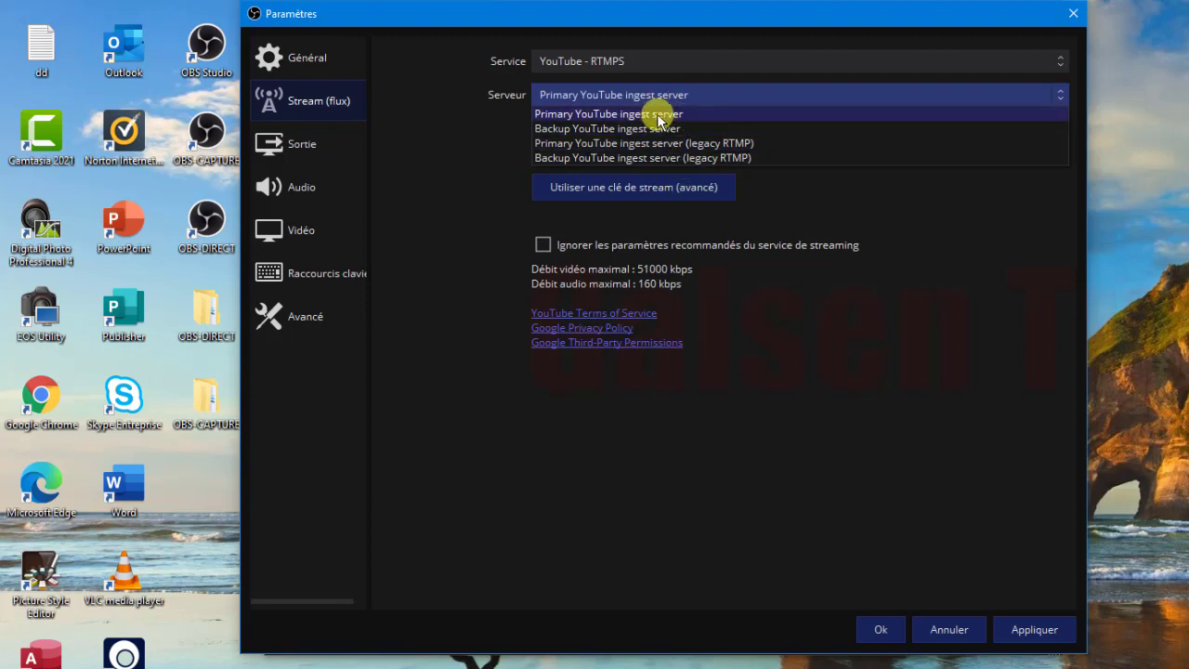
left_click(641, 97)
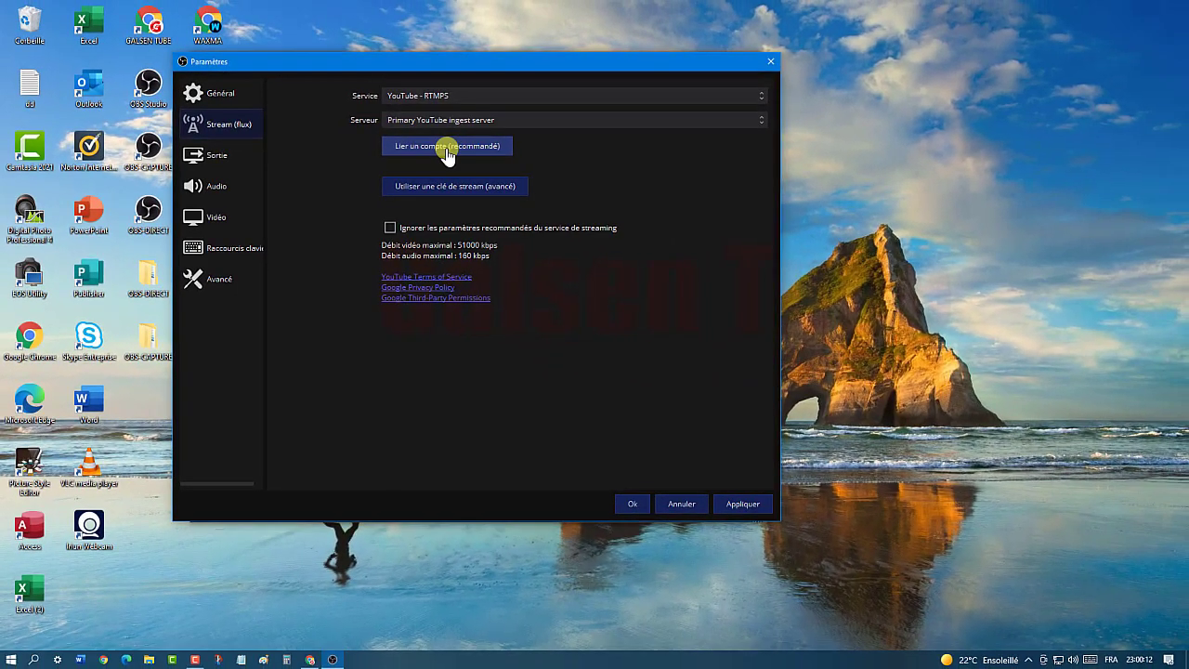
left_click(447, 151)
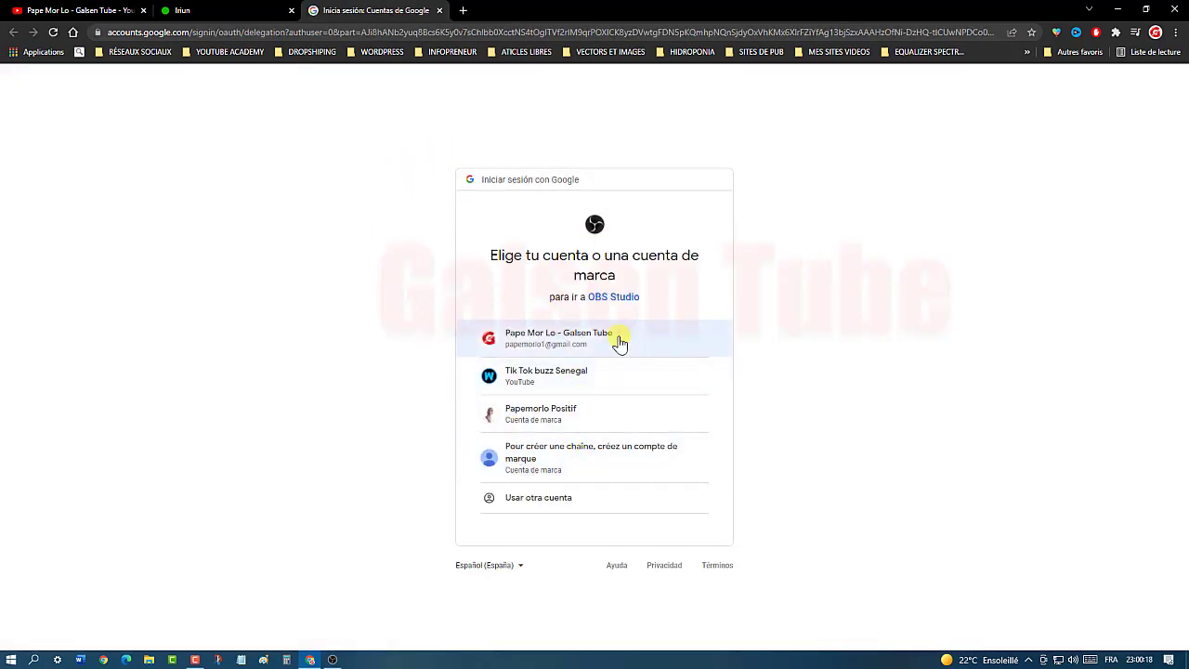
left_click(564, 336)
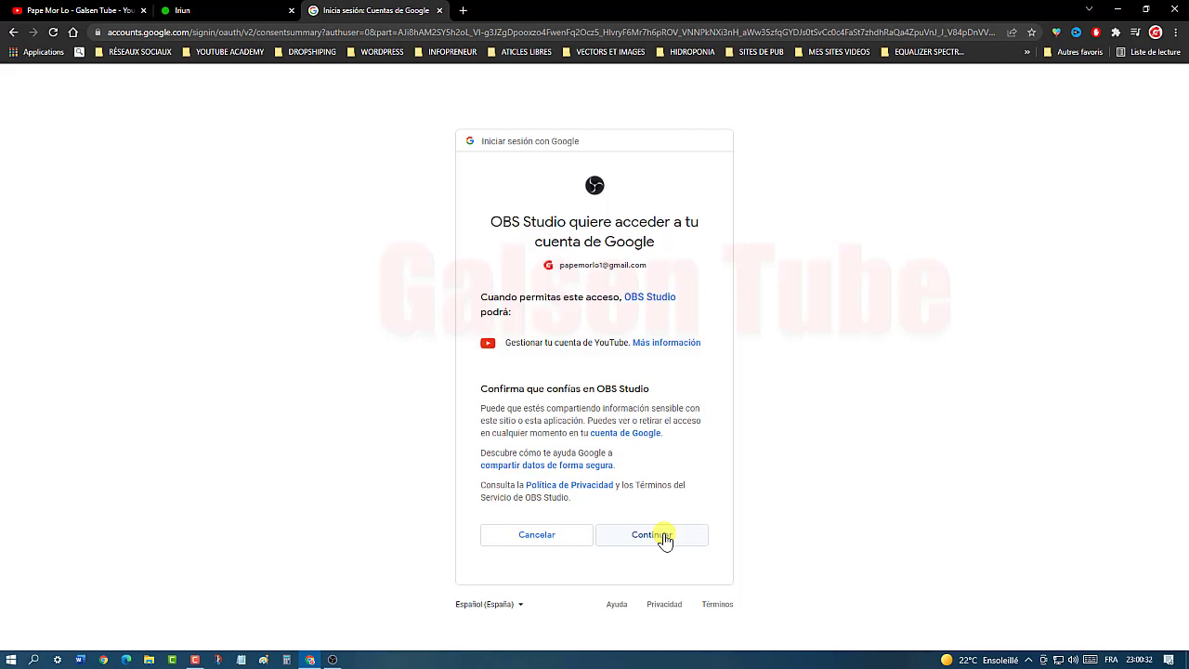
left_click(439, 11)
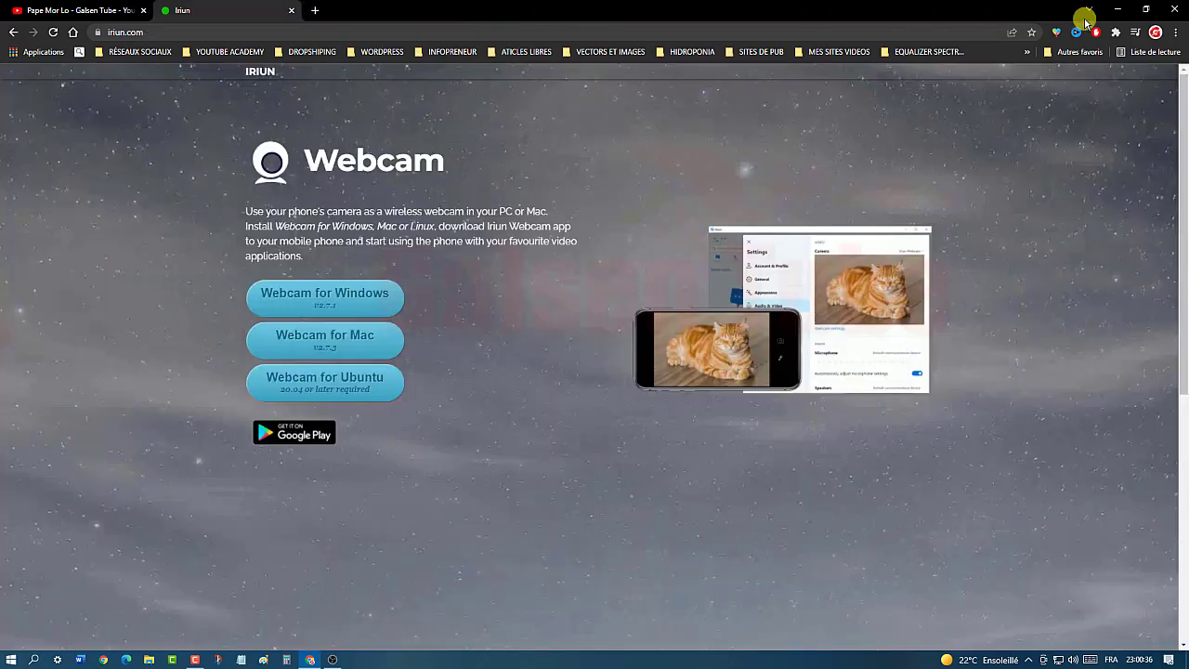
left_click(1119, 10)
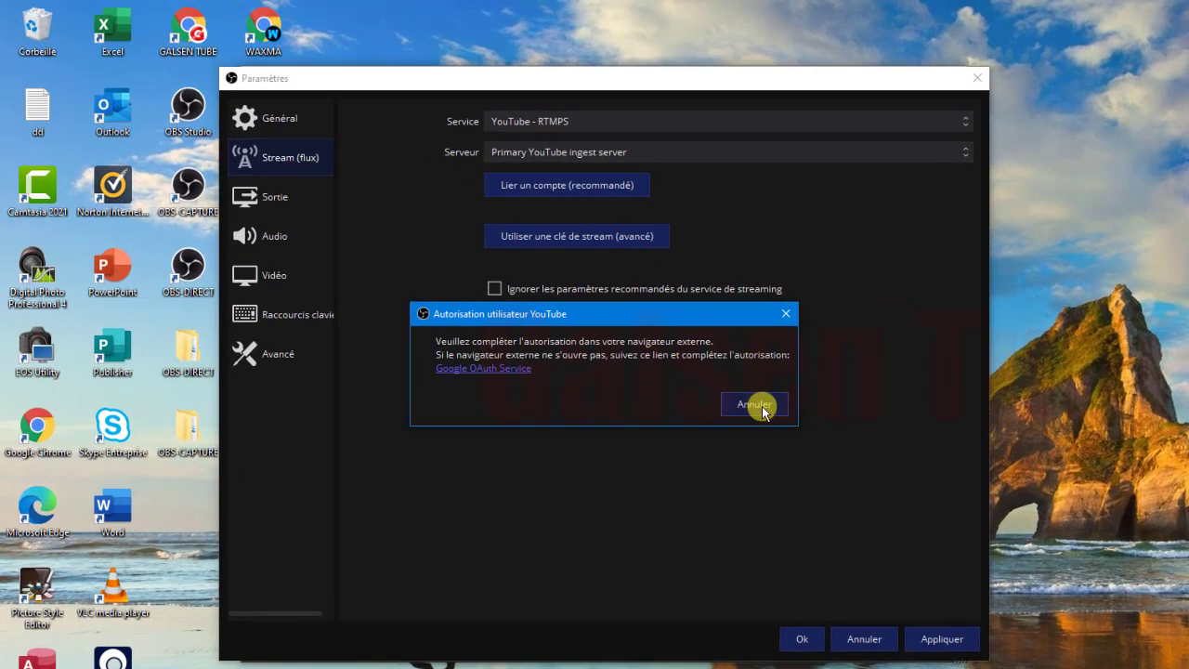
left_click(594, 319)
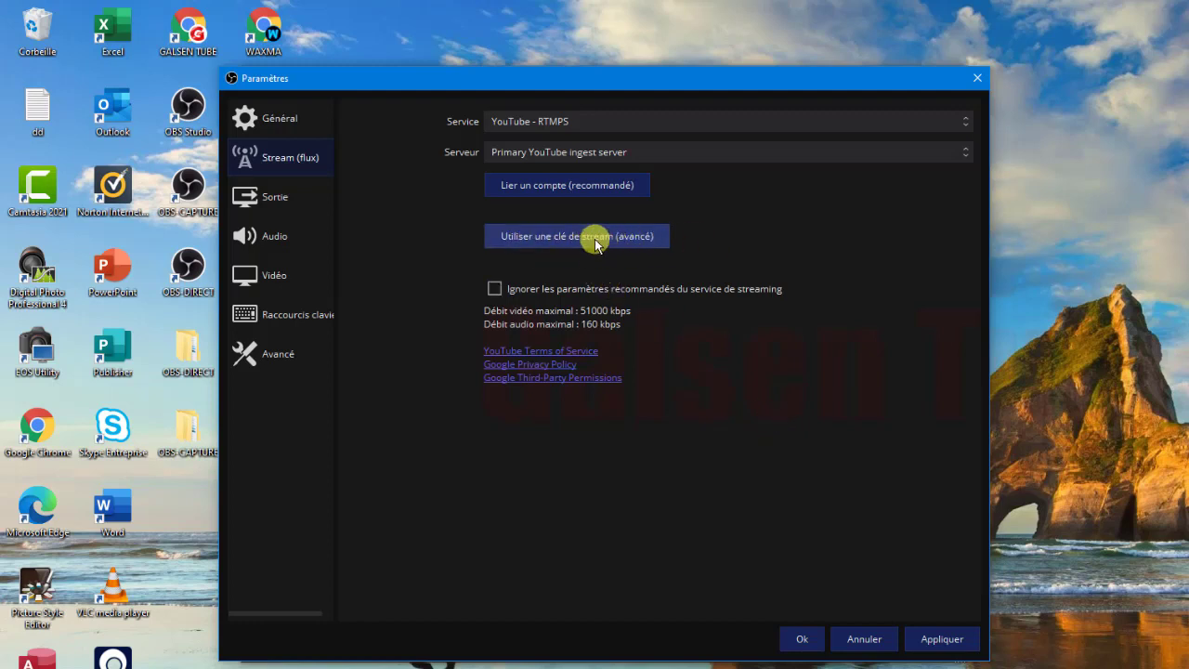
Choose to connect with a stream key instead of an account and clear the stored key
left_click(584, 237)
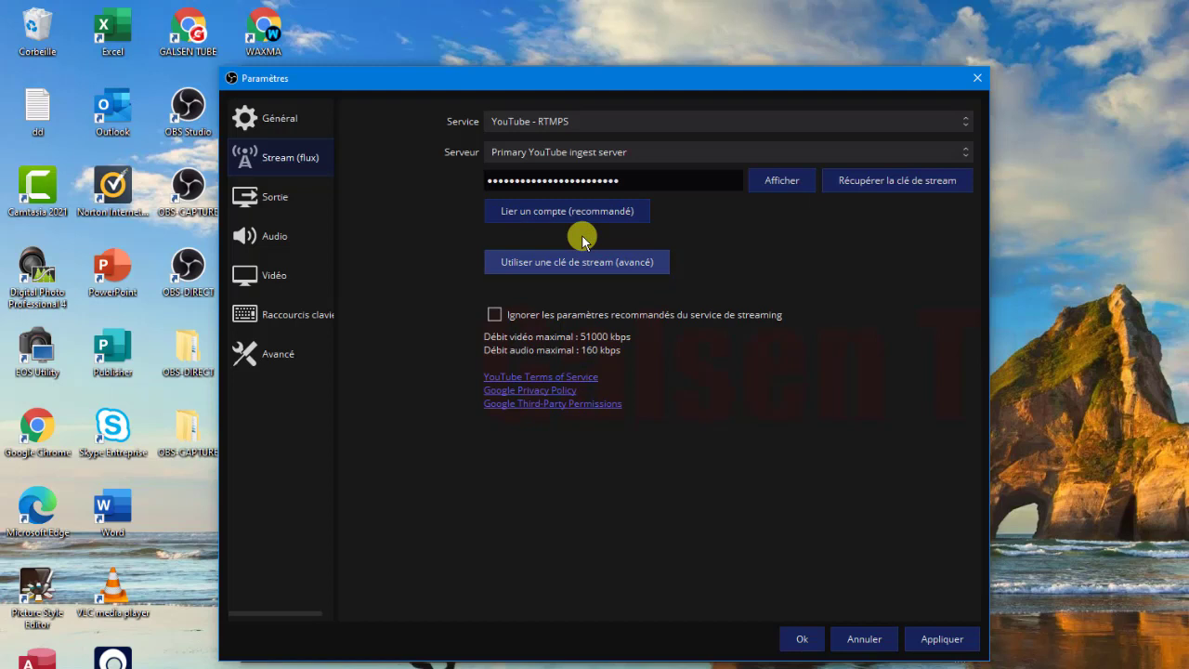
left_click(680, 184)
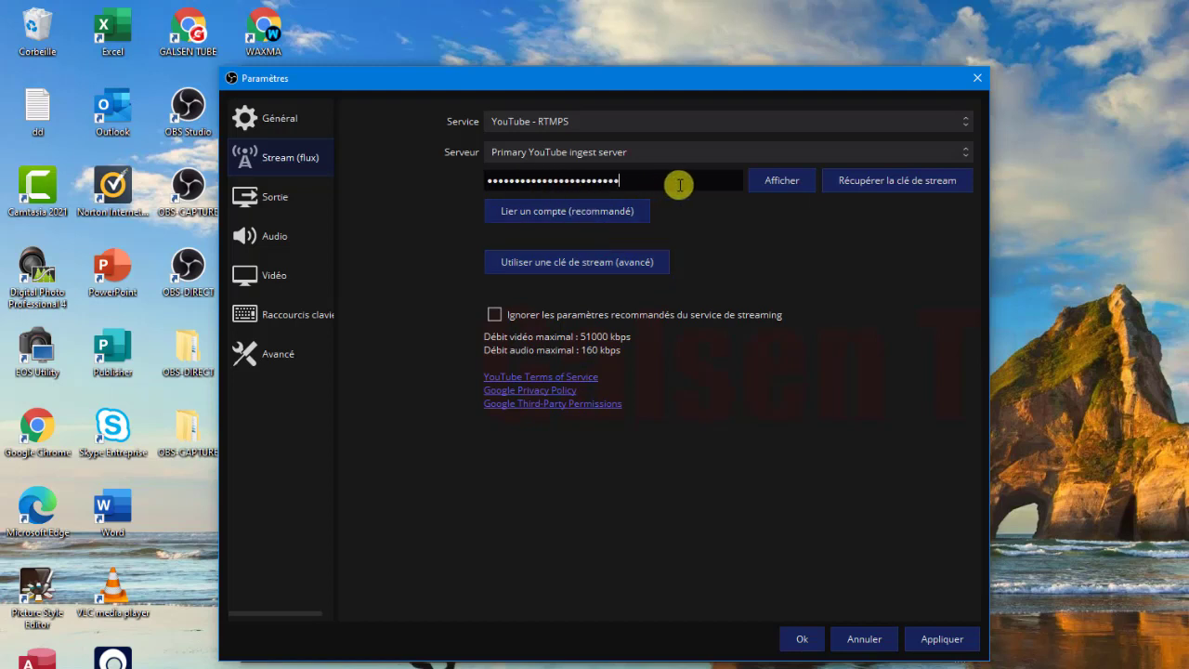
left_click_drag(680, 184, 425, 180)
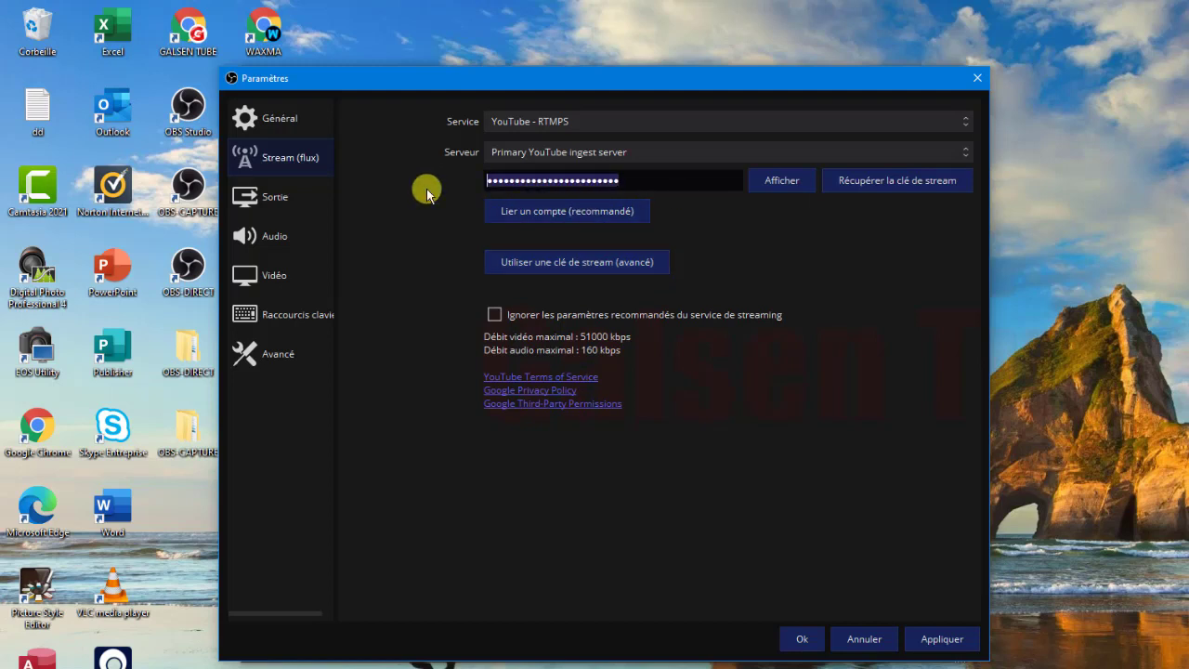
key("BackSpace")
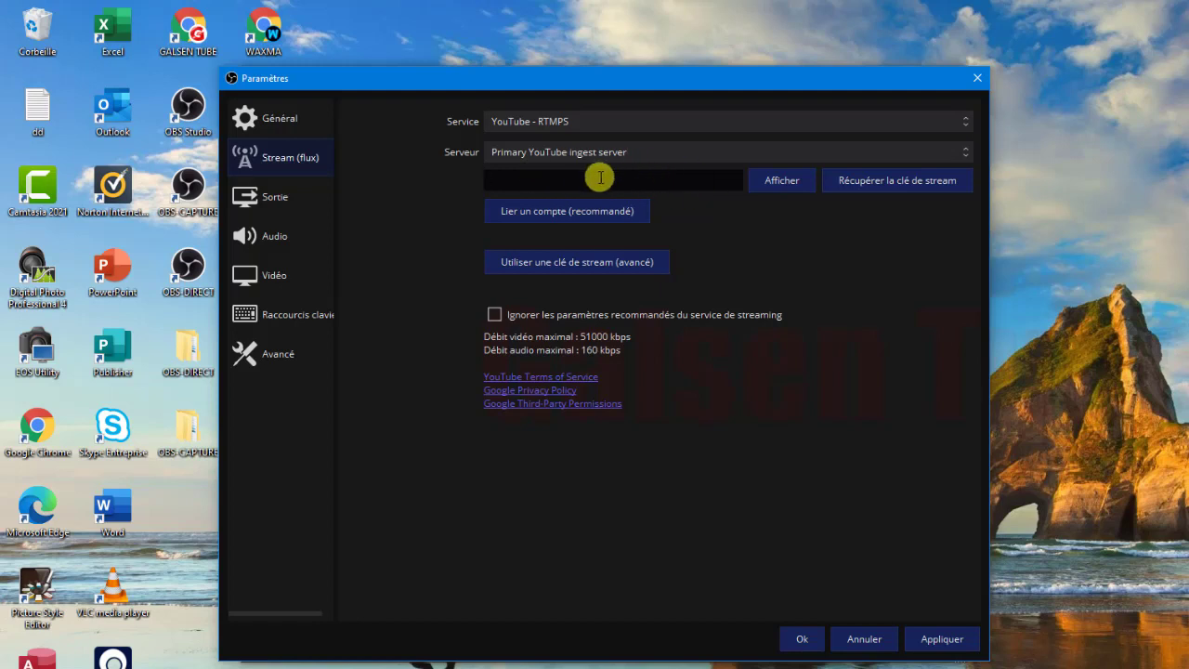
View YouTube Studio's live streaming page through the stream key retrieval option and close it
left_click(917, 184)
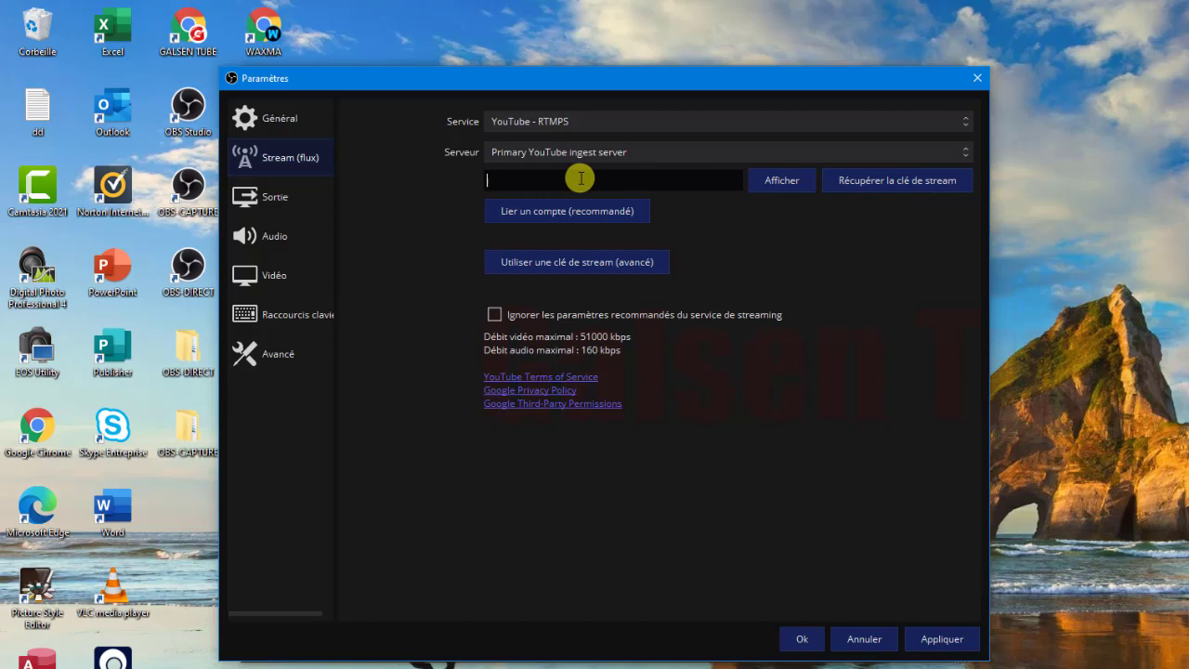
left_click(902, 181)
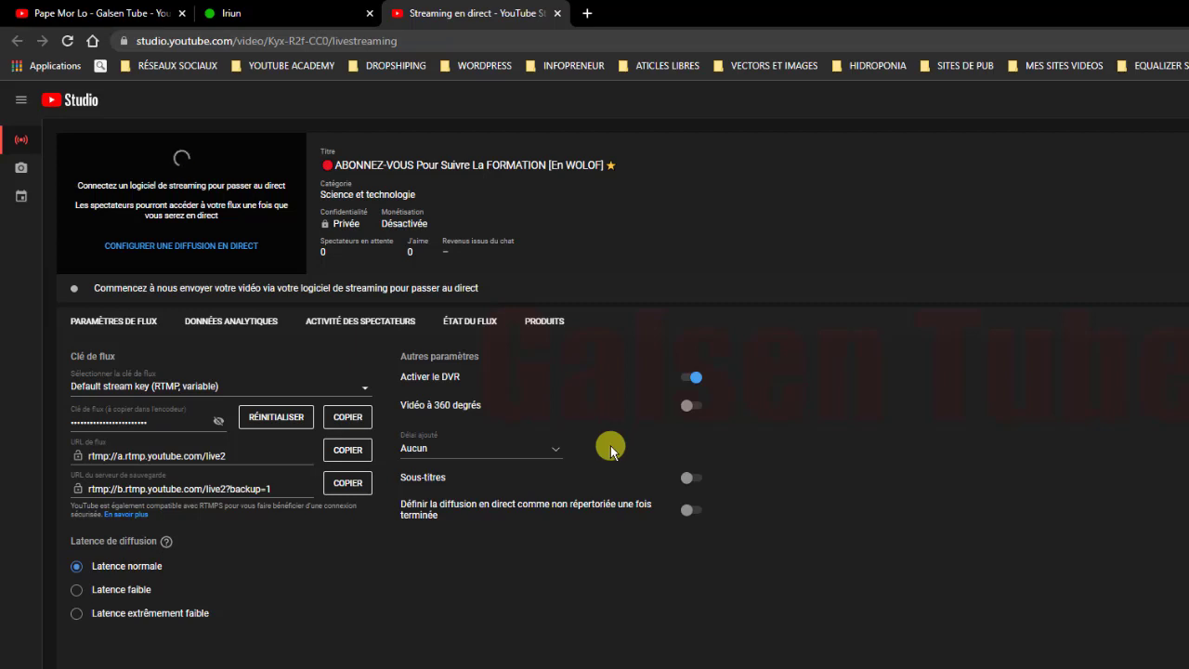
left_click(557, 13)
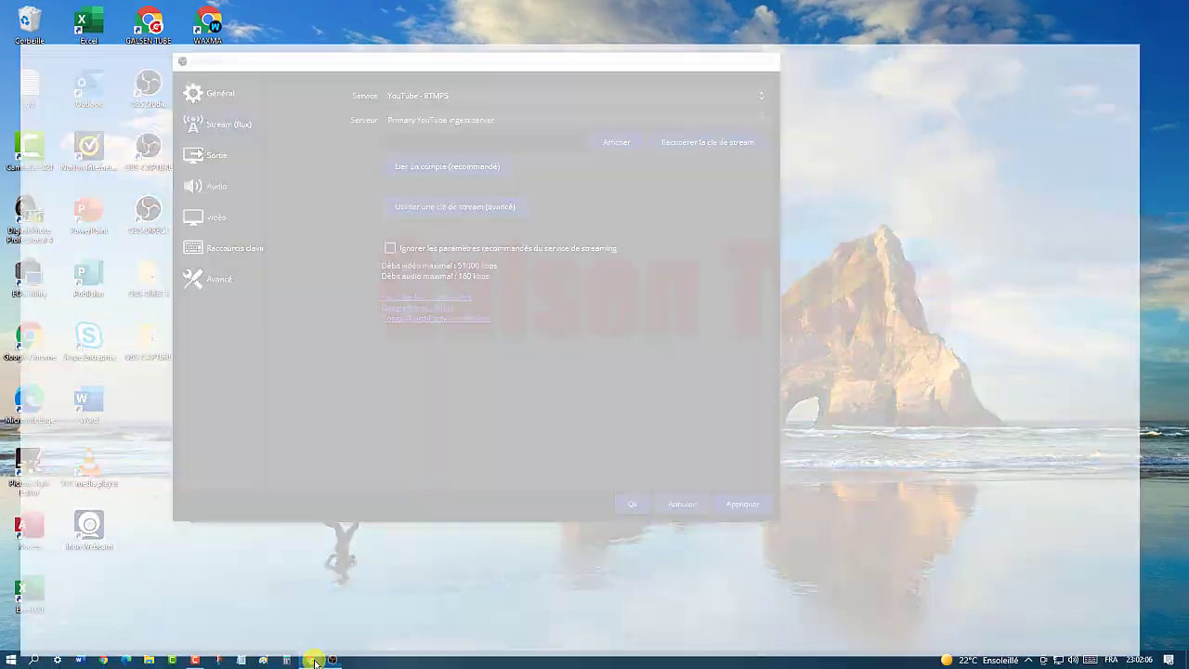
Switch to Chrome and go live from the YouTube channel page to open the live stream's settings in YouTube Studio
left_click(314, 660)
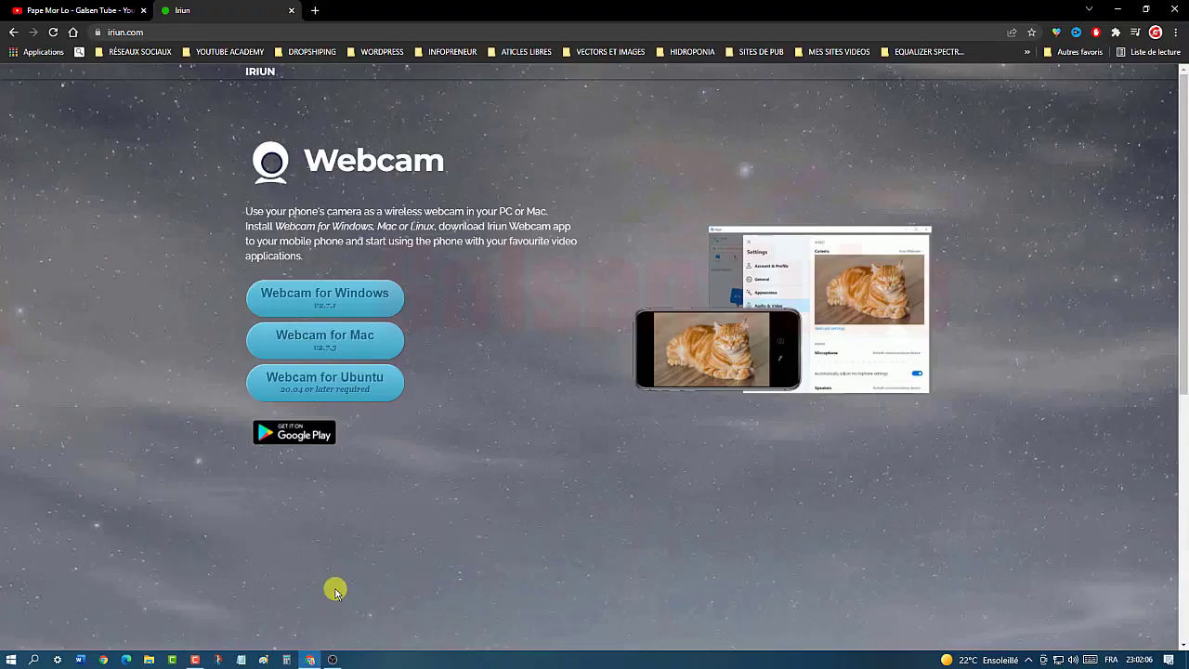
left_click(86, 13)
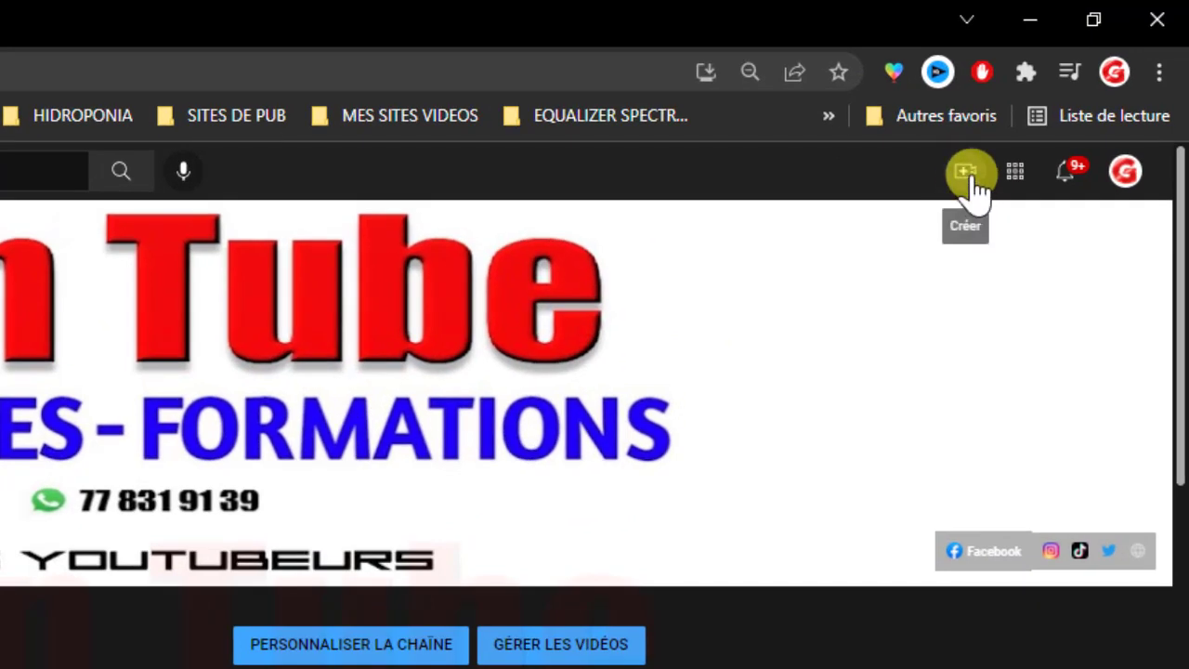
left_click(966, 172)
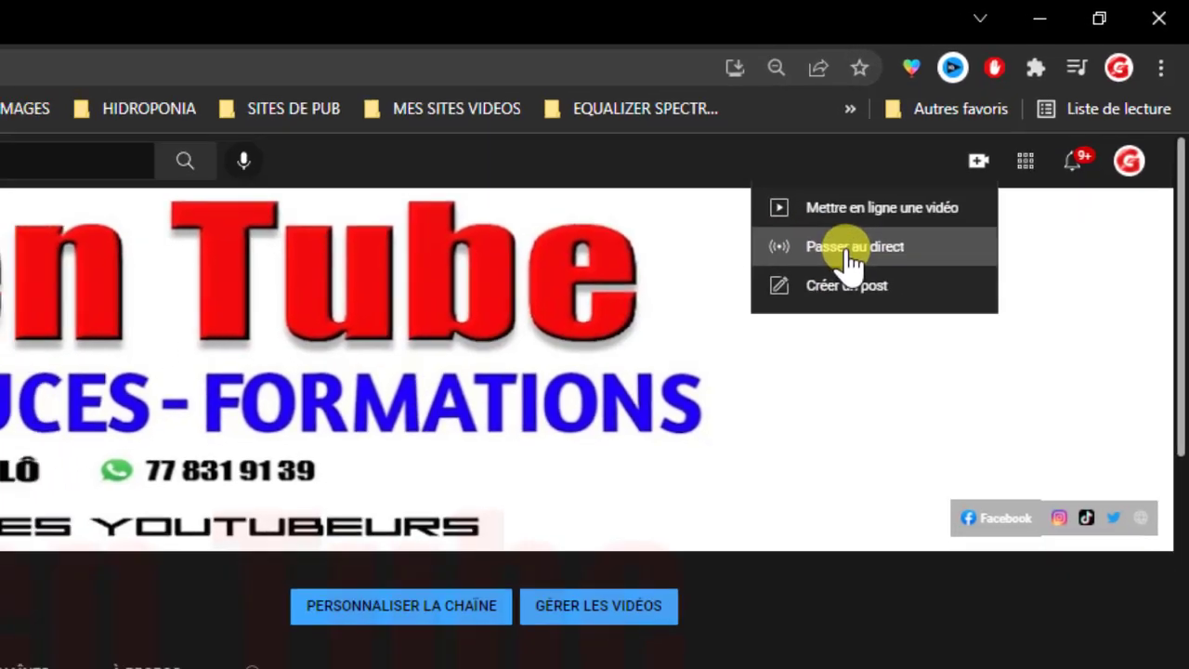
left_click(825, 264)
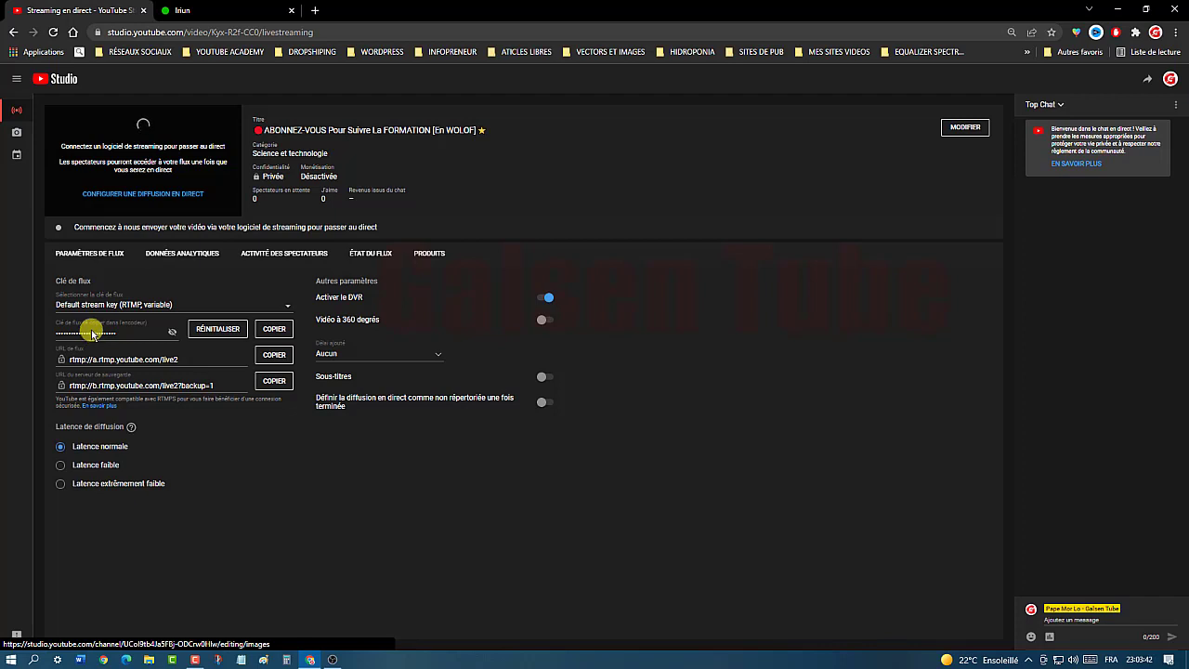
Copy the stream key from YouTube Studio, paste it into the OBS stream key field, and apply and confirm the settings
left_click(277, 331)
left_click(276, 331)
left_click(1122, 11)
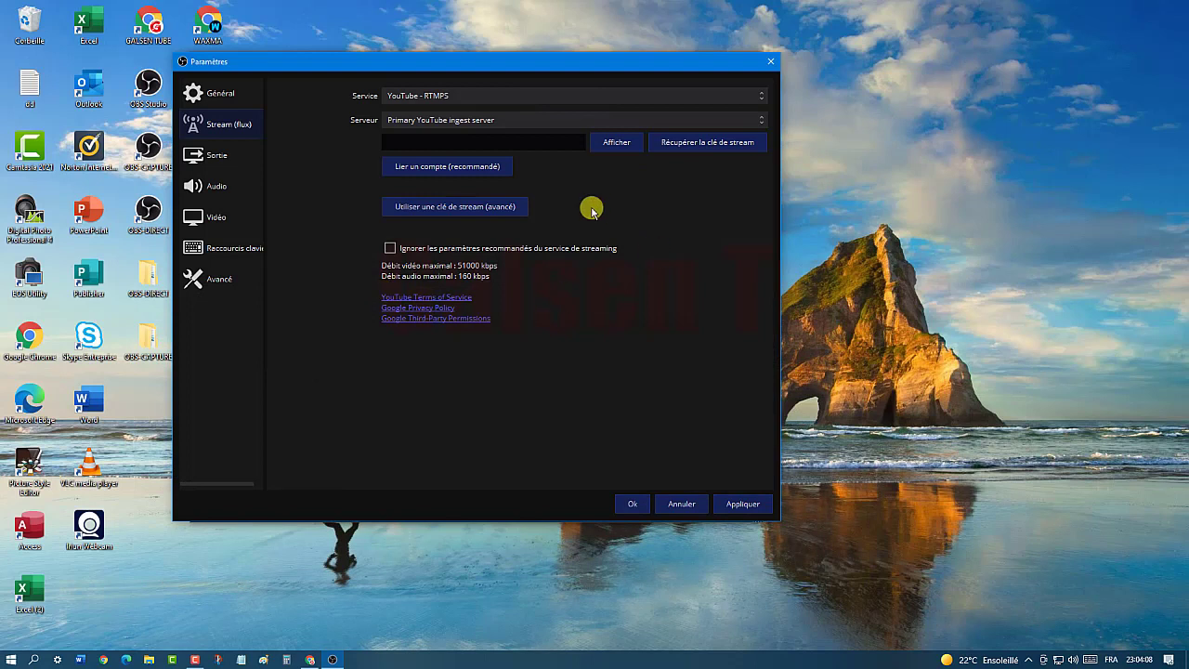
left_click(482, 142)
right_click(482, 142)
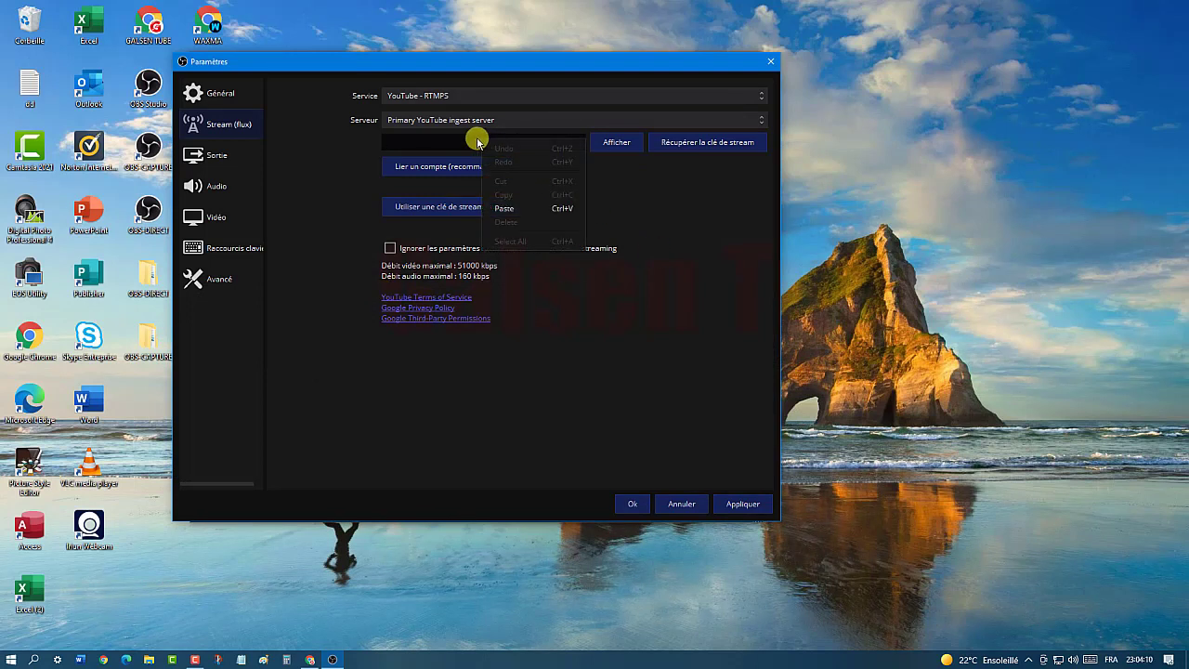
left_click(512, 208)
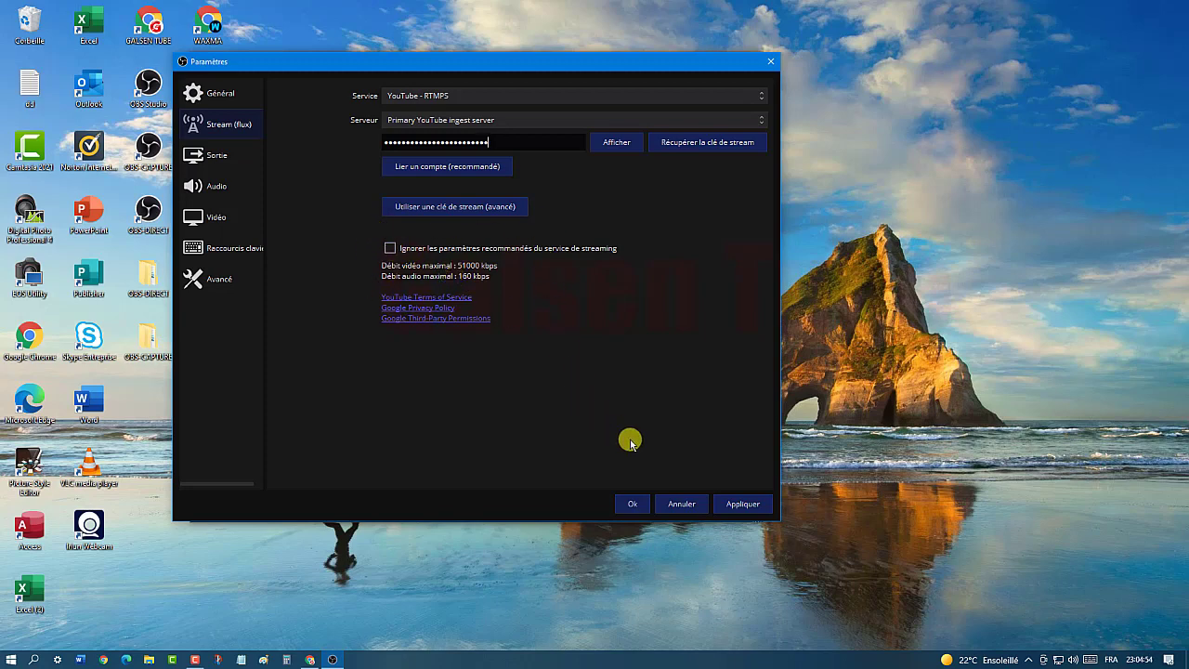
left_click(750, 505)
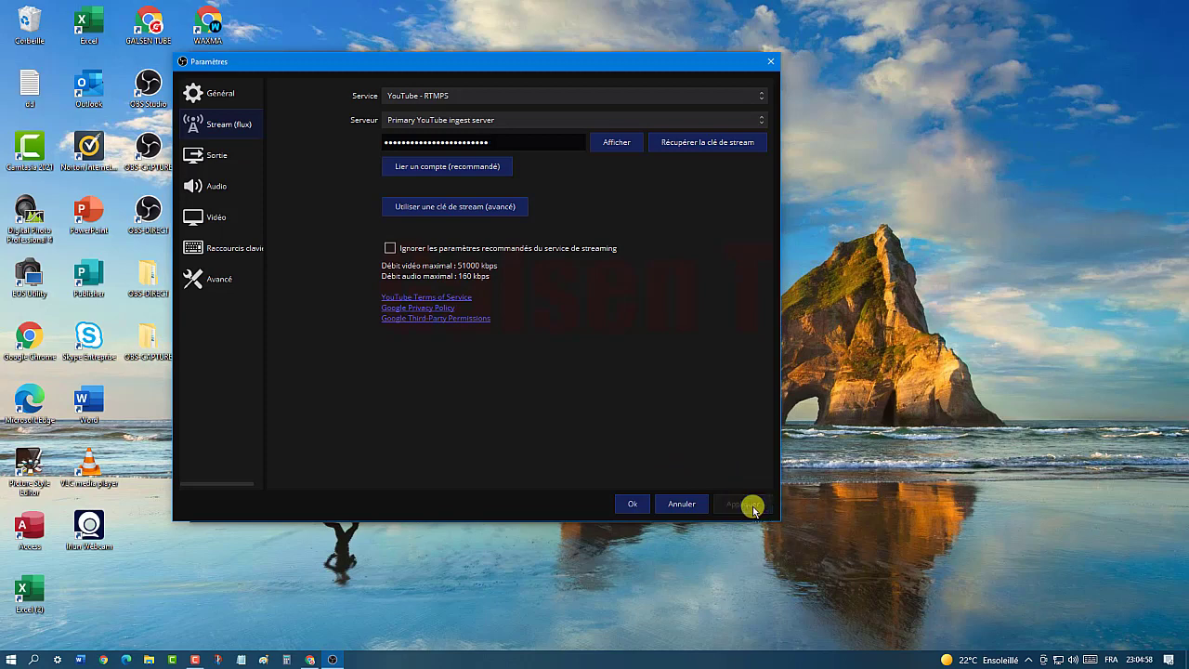
left_click(630, 504)
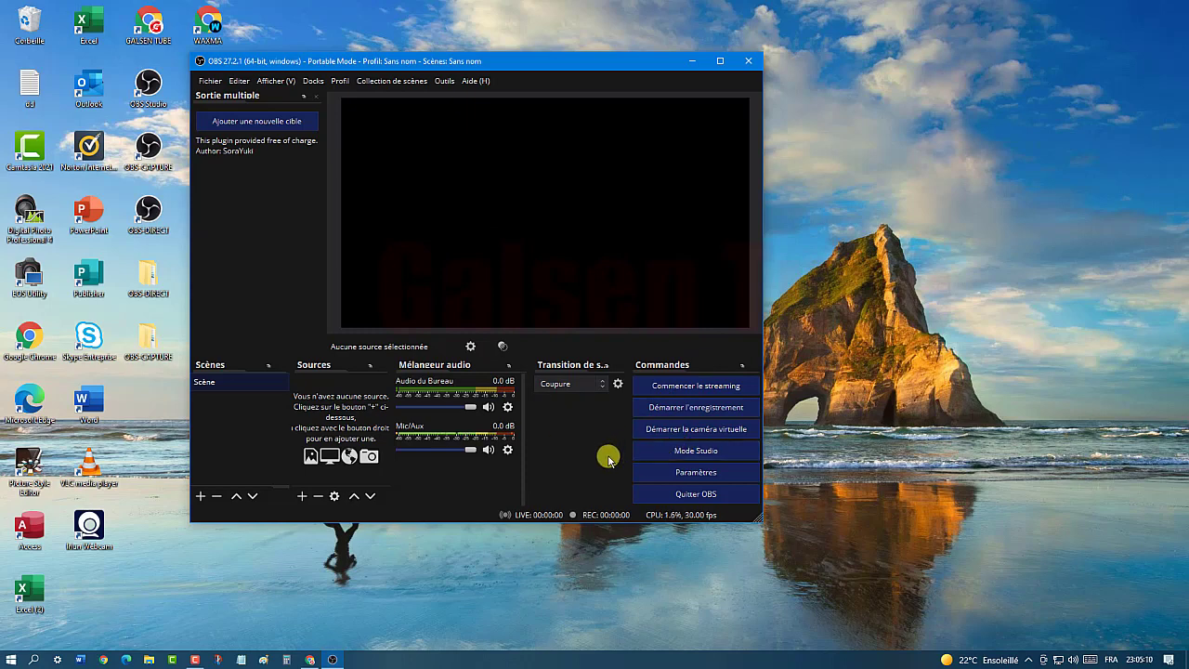
Switch to Chrome, open the live stream's settings for editing and keep its visibility at Privée
left_click(309, 659)
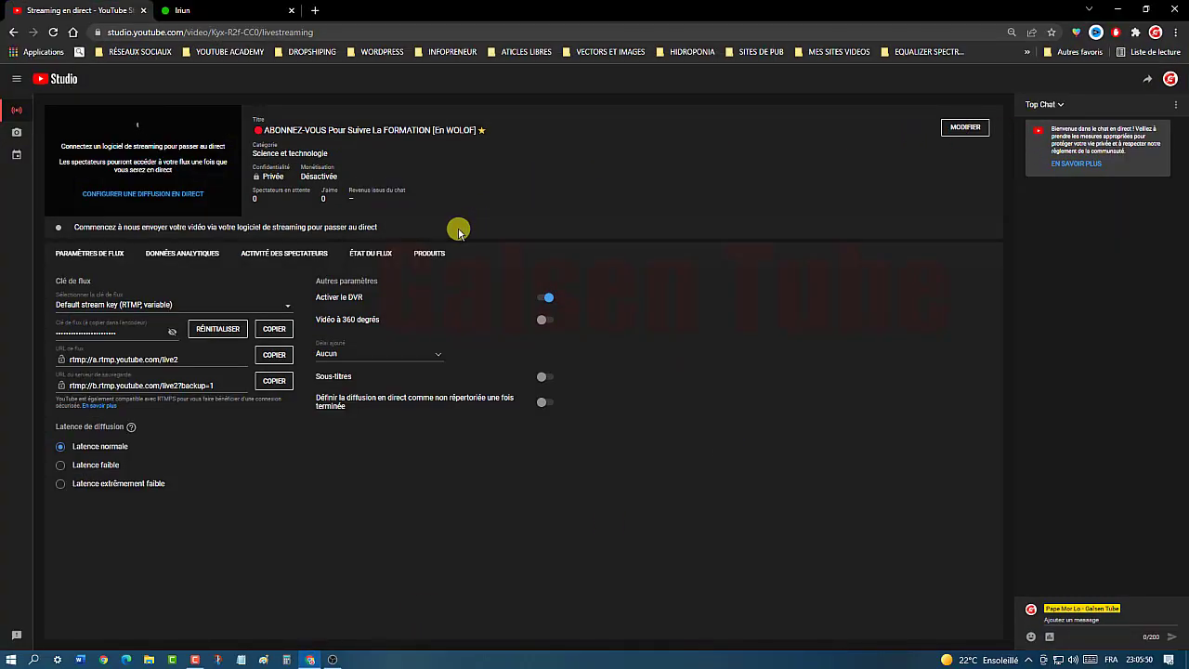
left_click(966, 133)
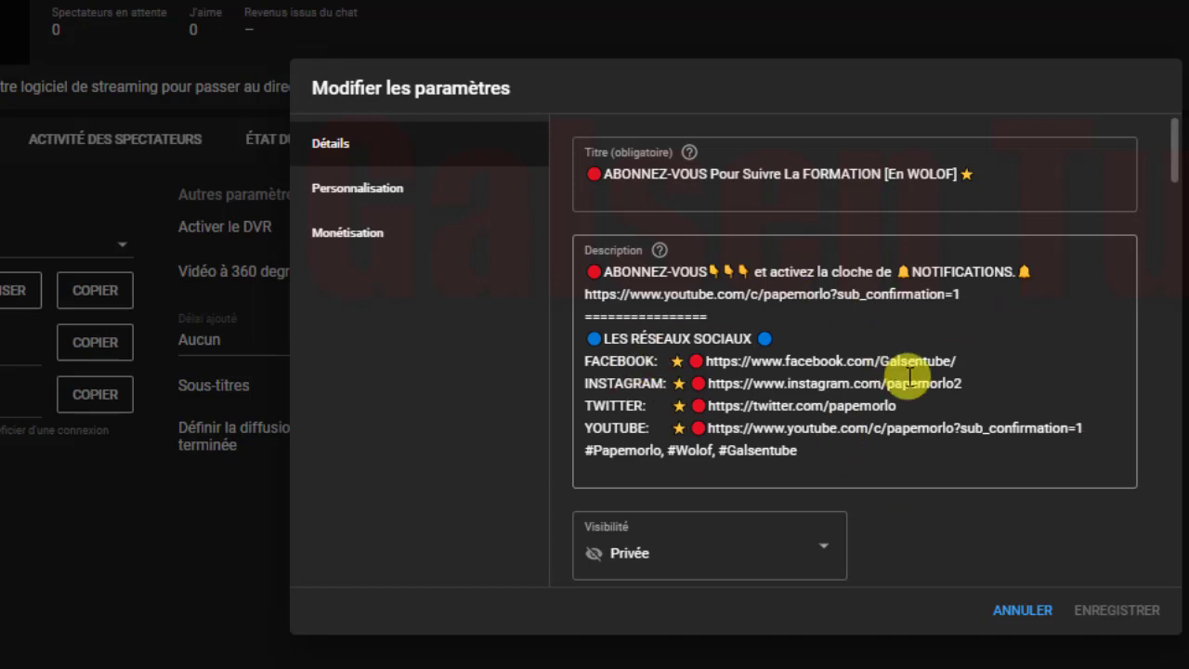
left_click_drag(1172, 180, 1170, 226)
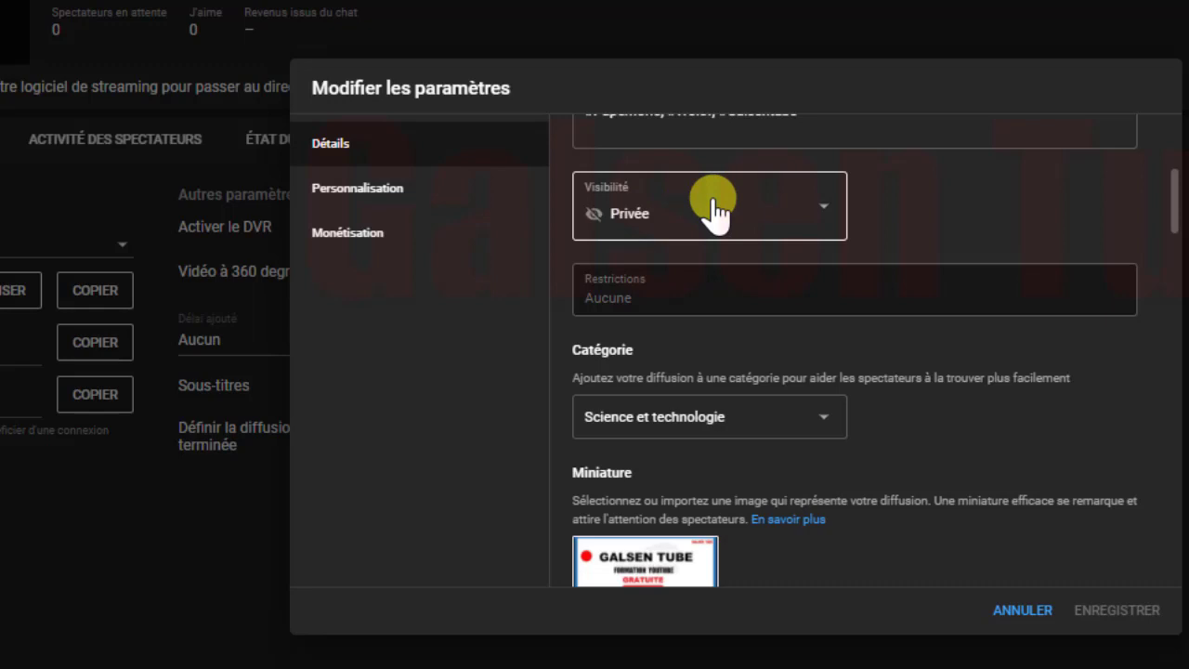
left_click(826, 210)
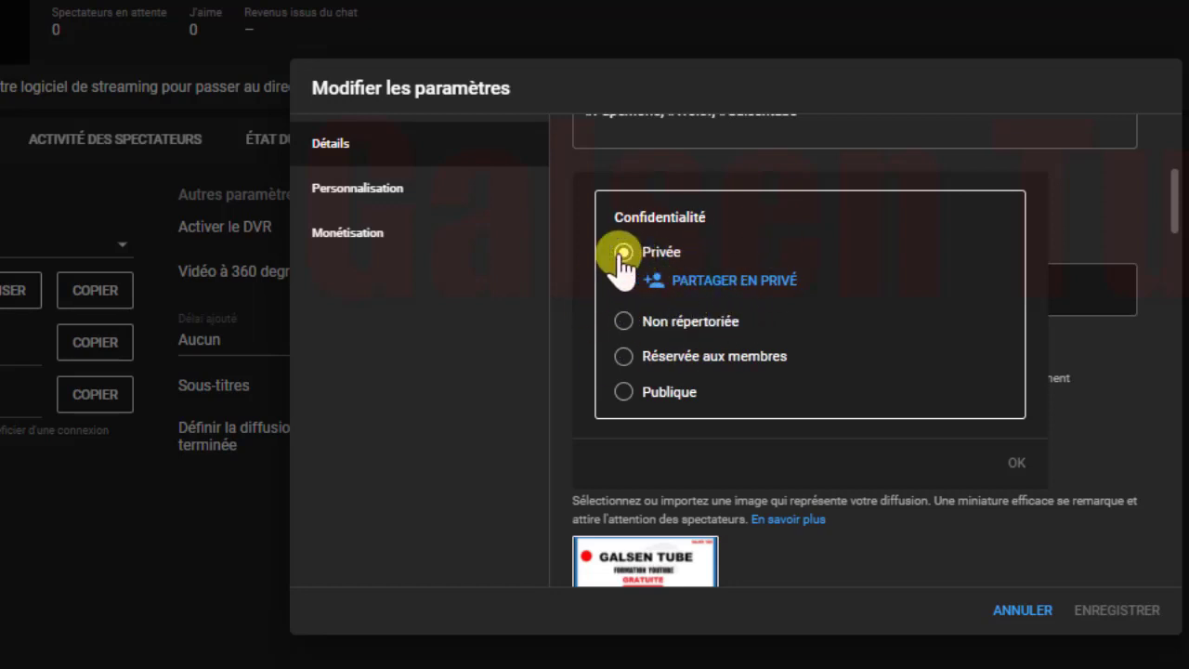
left_click(638, 319)
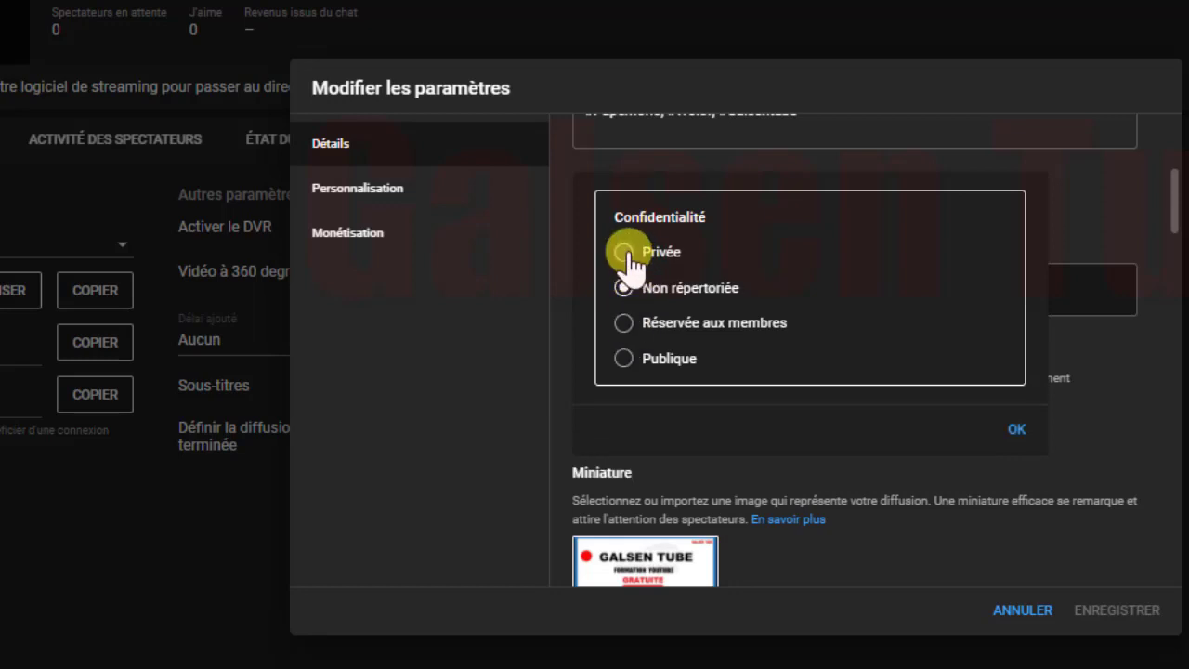
left_click(626, 253)
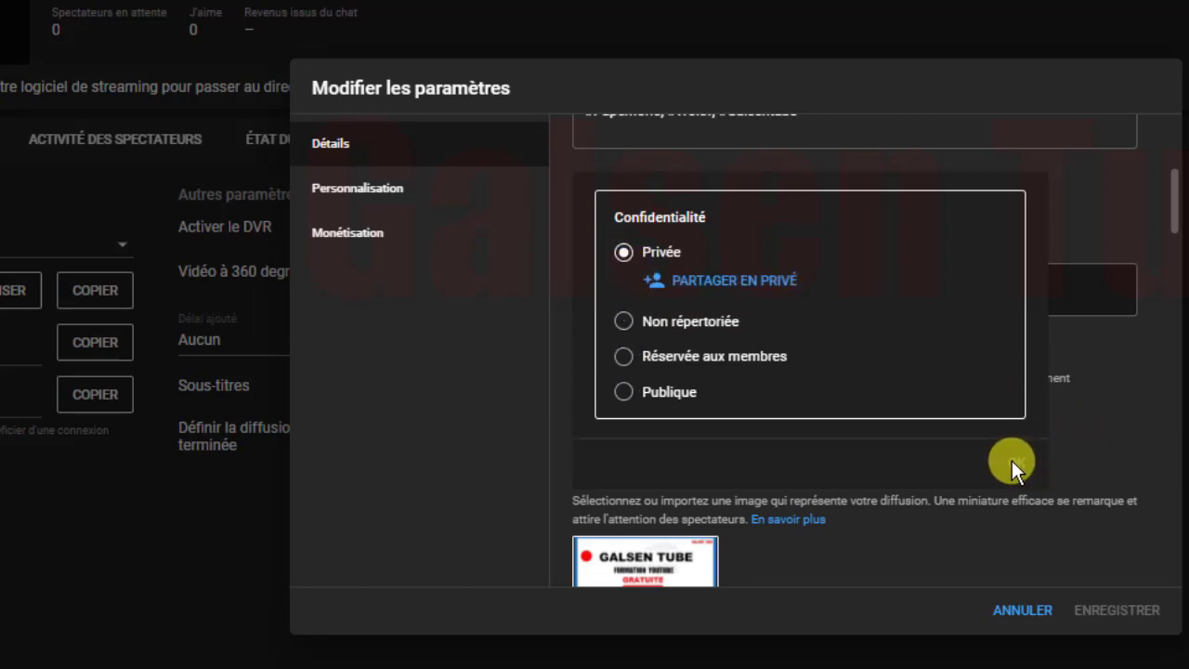
left_click(1104, 433)
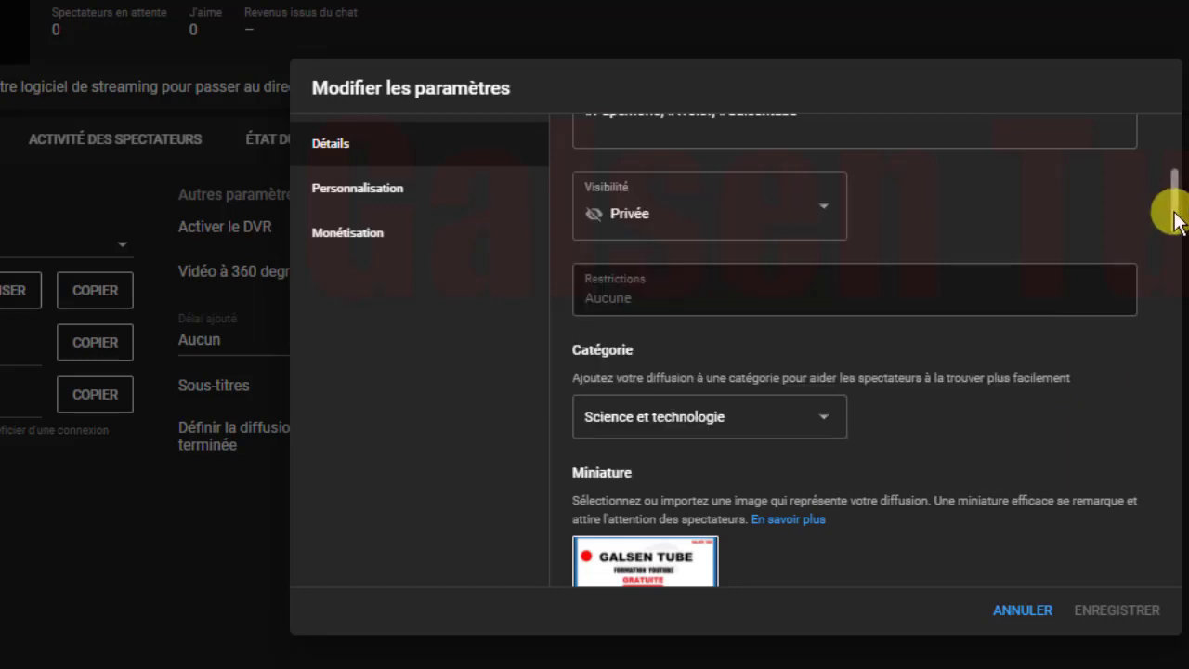
Review the available stream categories and keep Science et technologie
scroll(1175, 228, "down", 1)
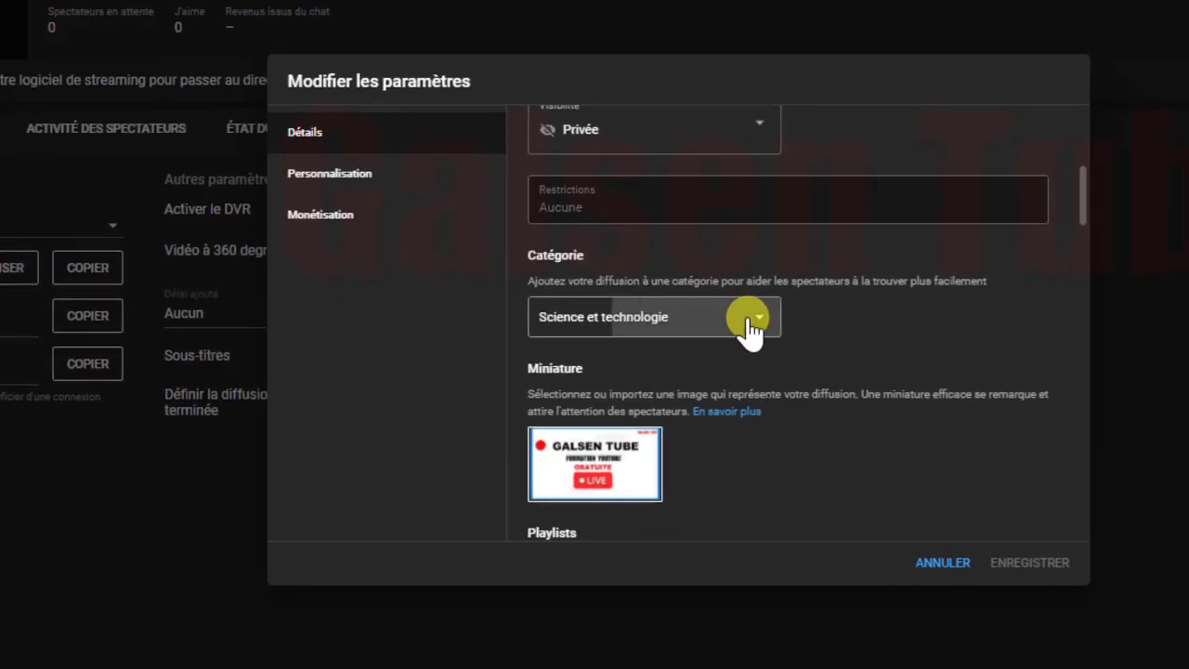
left_click(750, 320)
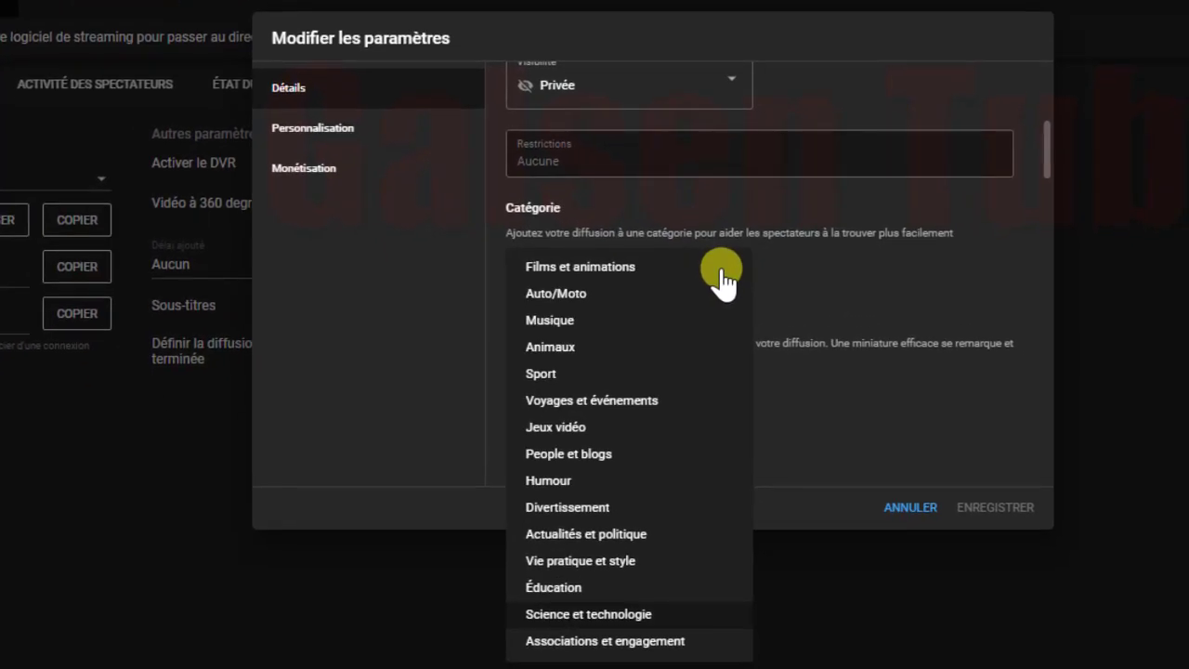
left_click(870, 280)
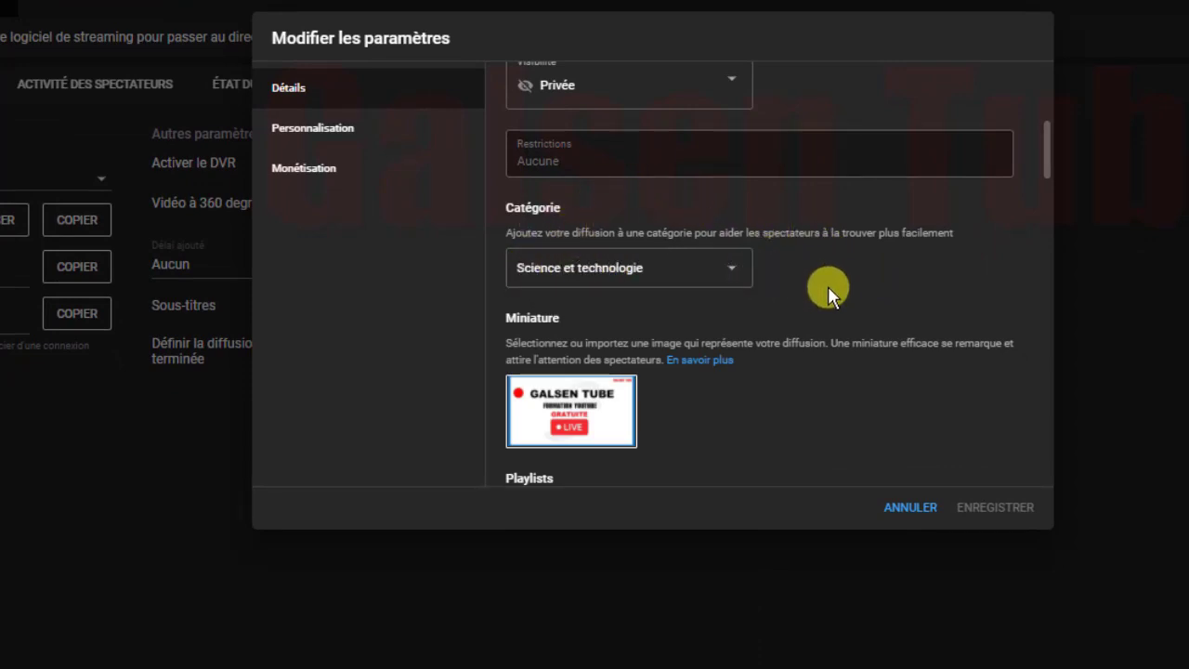
left_click(733, 269)
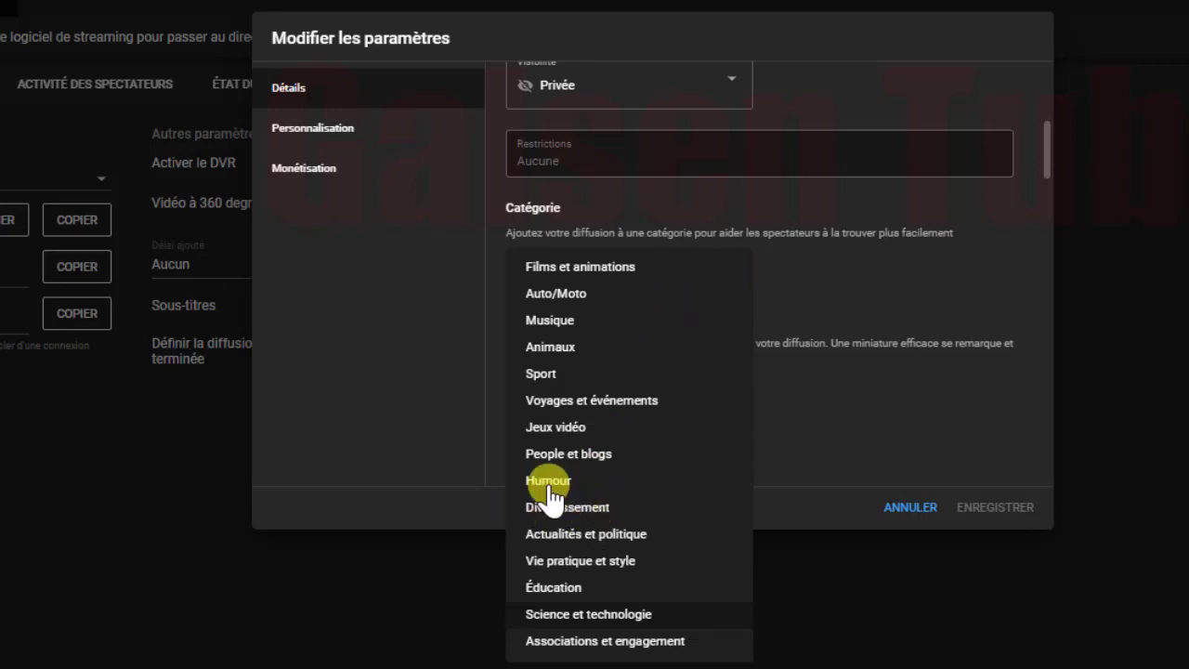
left_click(1057, 384)
Add the live stream to the playlist starting with "OBS Studio De A à Z - Streaming, Direct, Live"
scroll(894, 339, "down", 1)
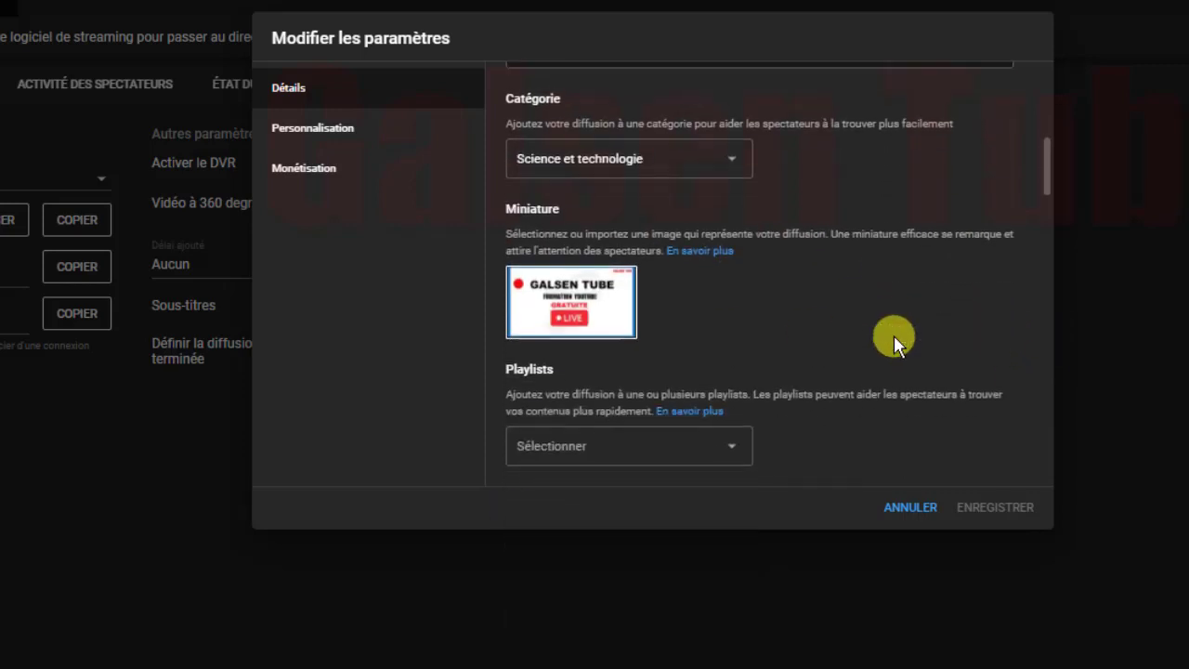
scroll(893, 334, "down", 1)
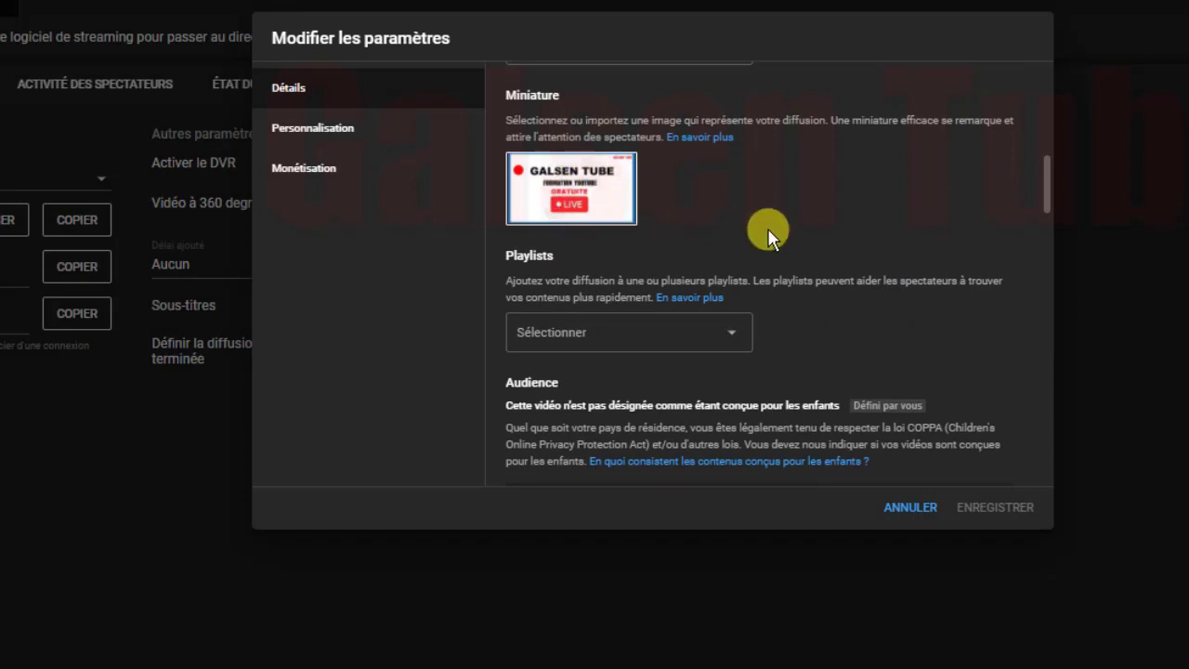
mouse_move(552, 172)
scroll(923, 222, "down", 1)
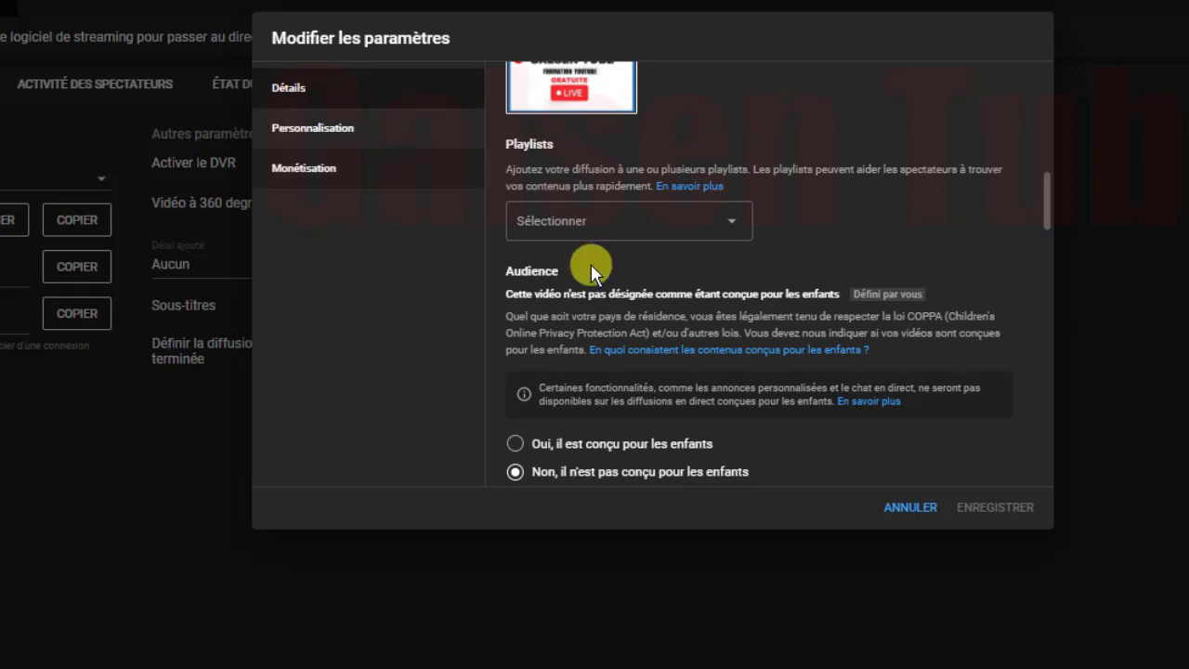
left_click(734, 232)
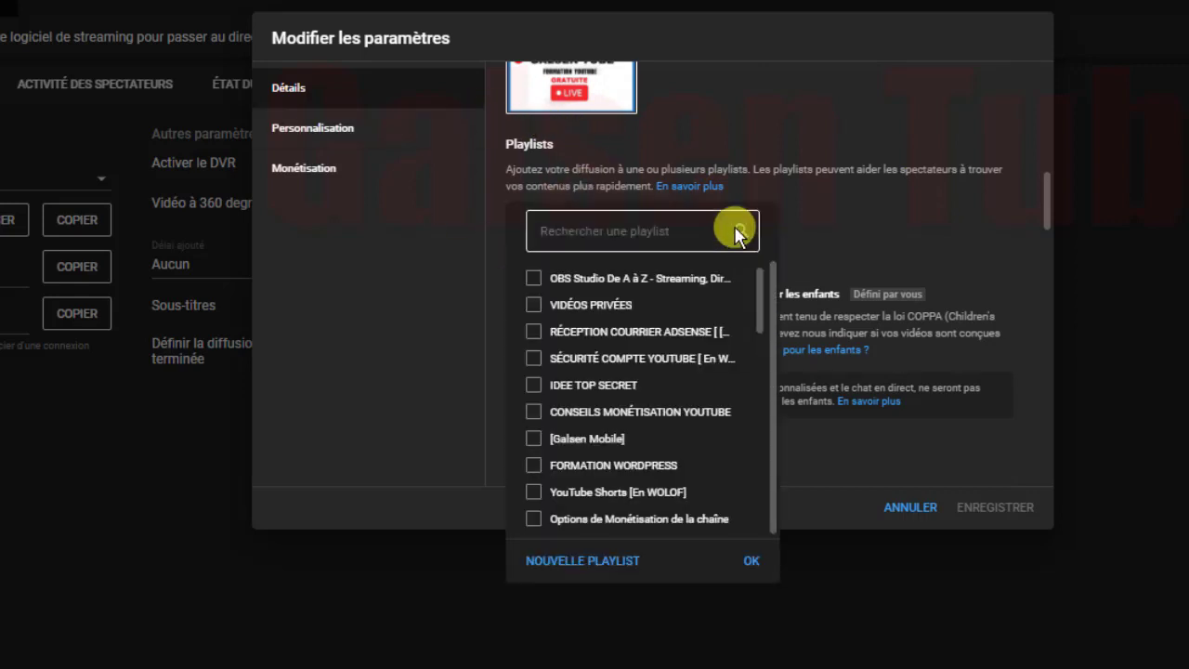
left_click(533, 278)
left_click(753, 560)
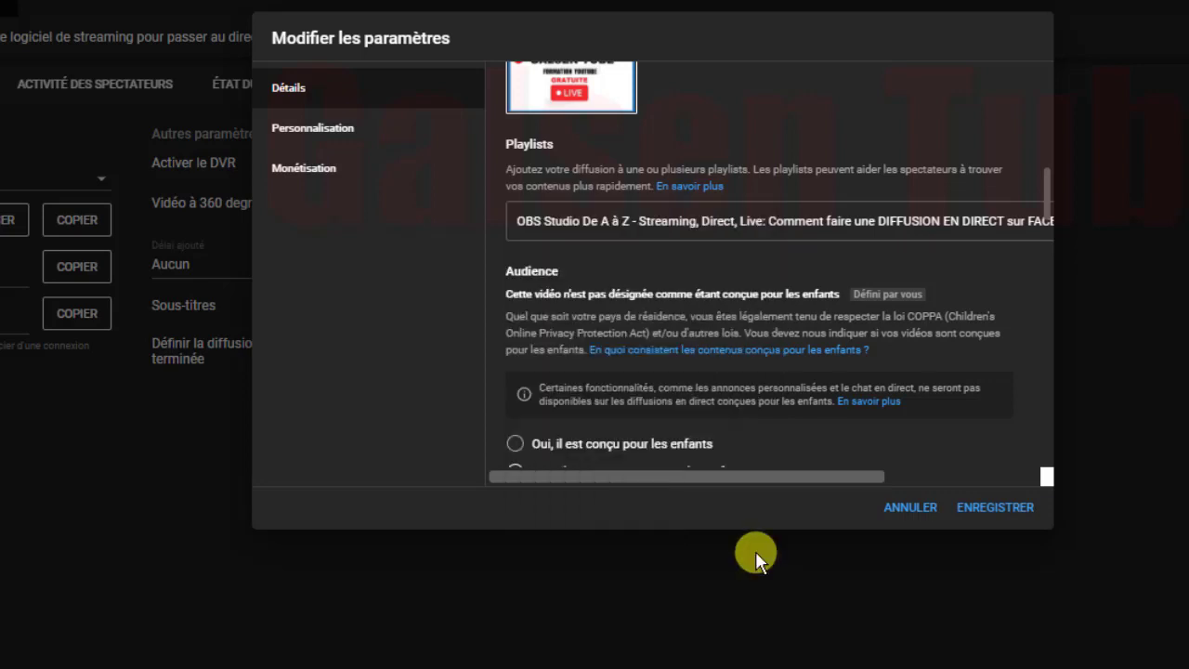
Set the stream's caption certificate to "Ce contenu n'a jamais été diffusé à la télévision aux États-Unis"
scroll(770, 269, "down", 3)
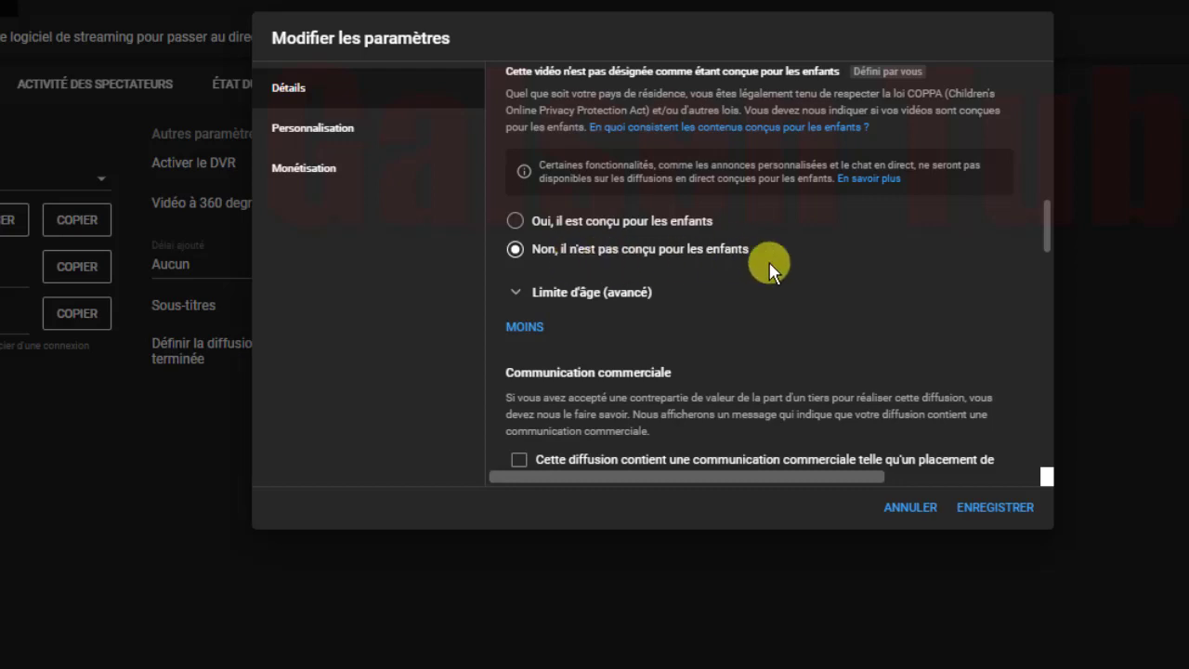
scroll(770, 264, "down", 3)
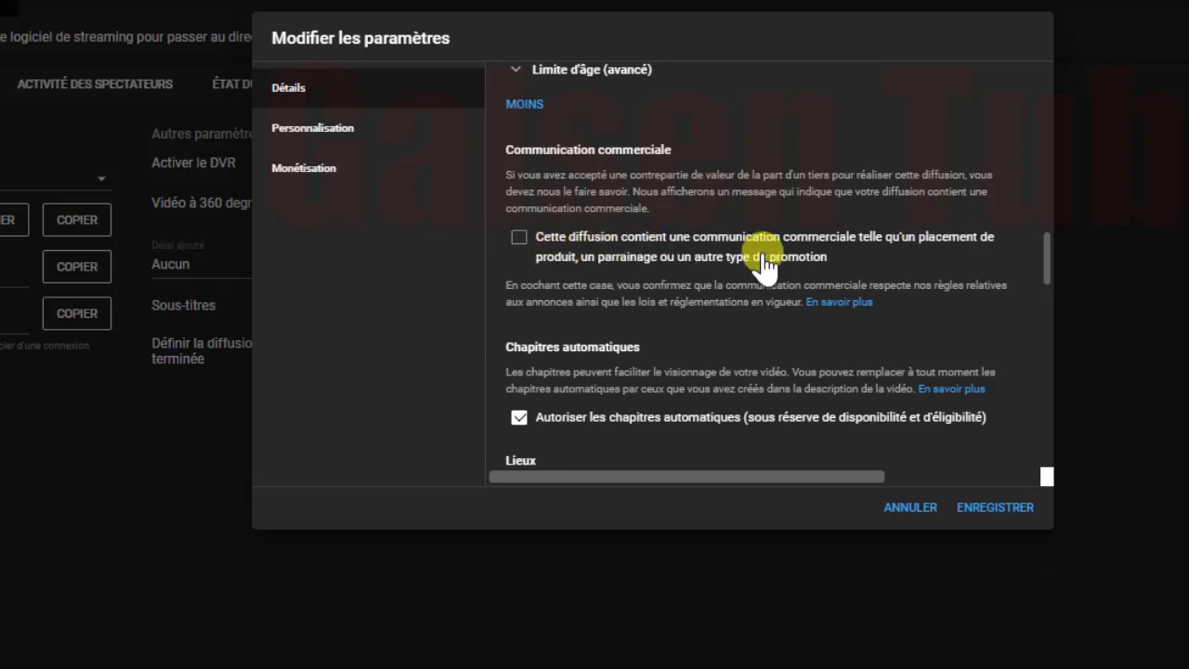
scroll(763, 265, "down", 1)
scroll(763, 265, "down", 3)
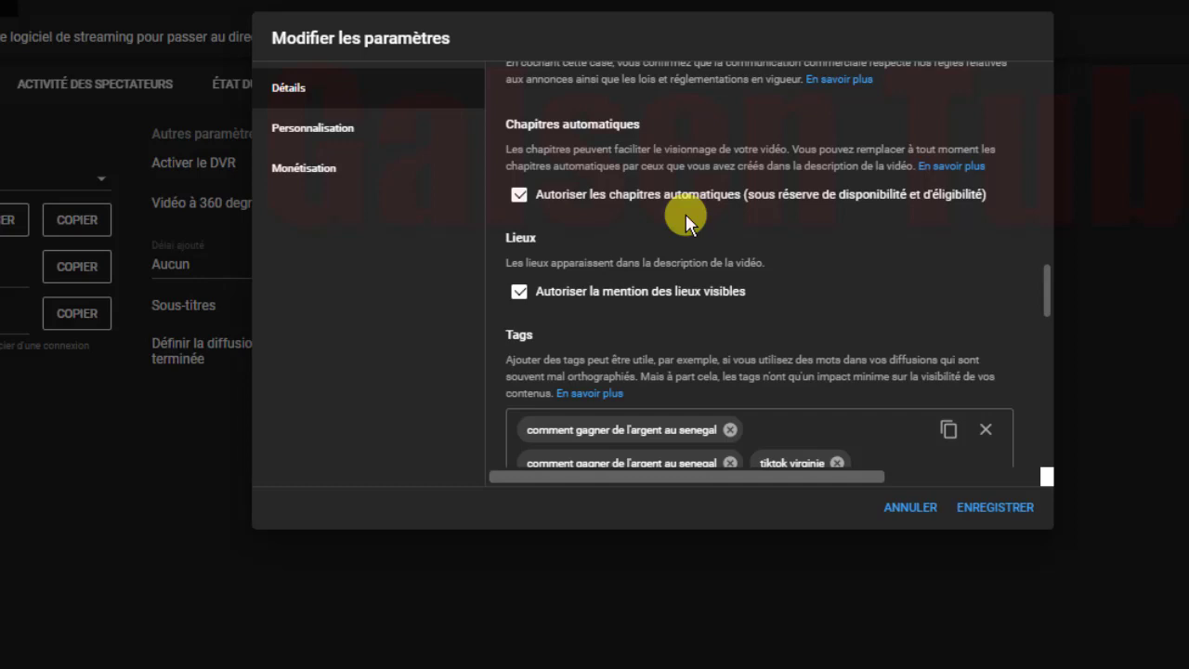
scroll(764, 226, "down", 2)
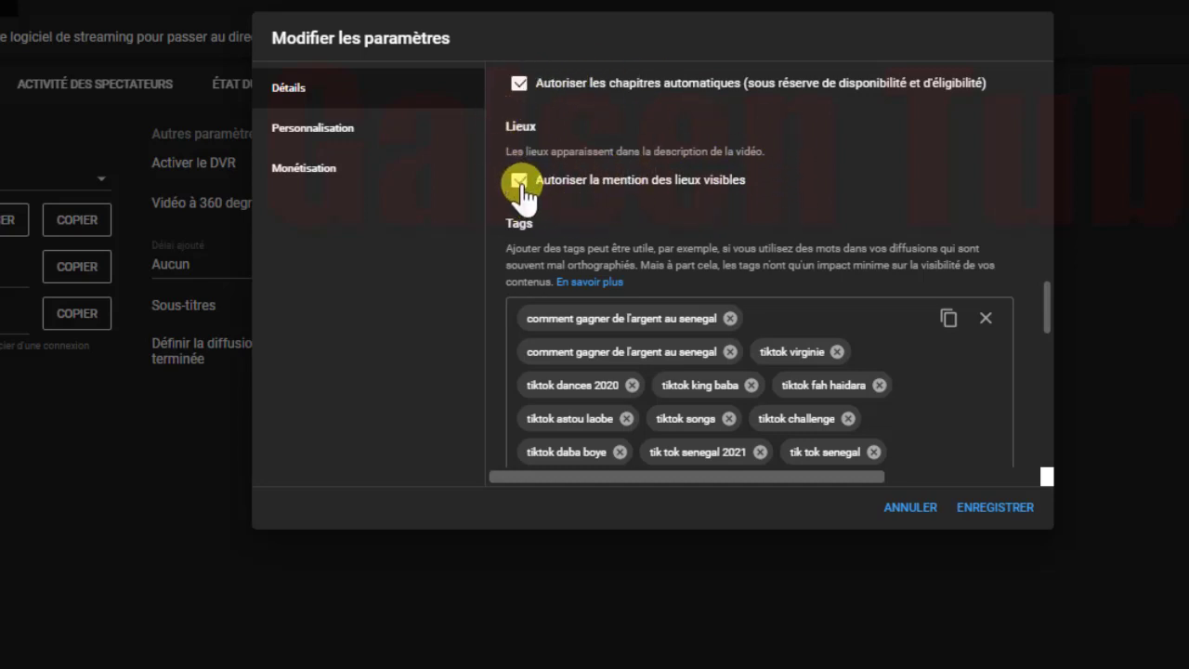
scroll(590, 198, "down", 3)
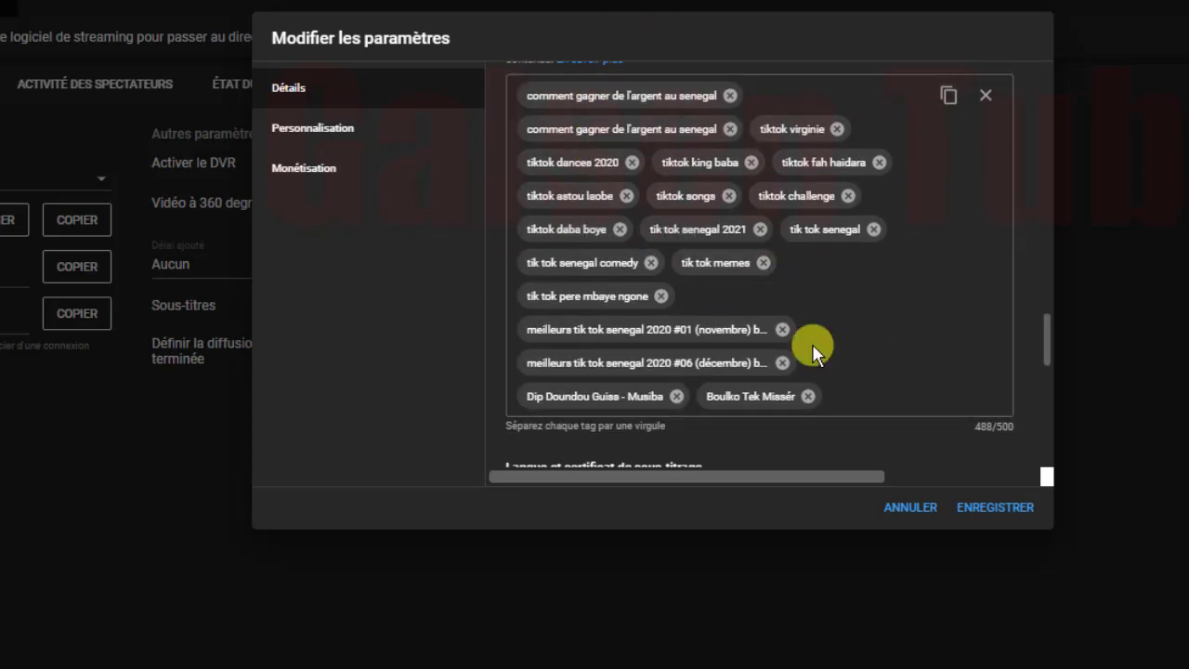
scroll(855, 330, "down", 4)
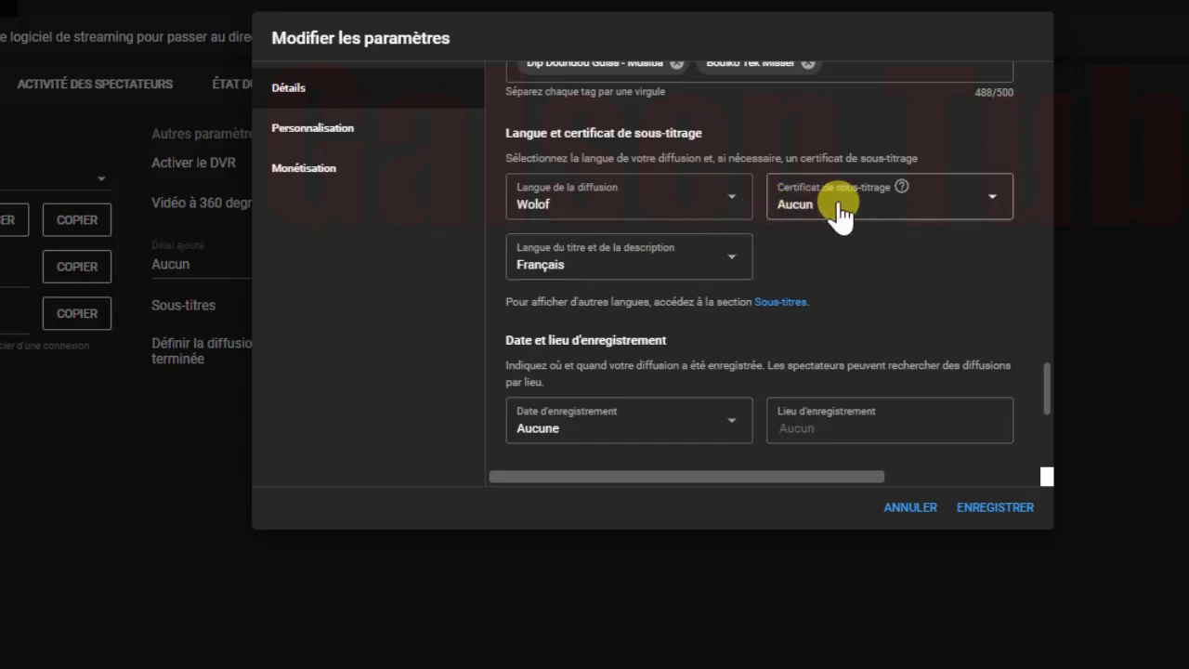
left_click(994, 206)
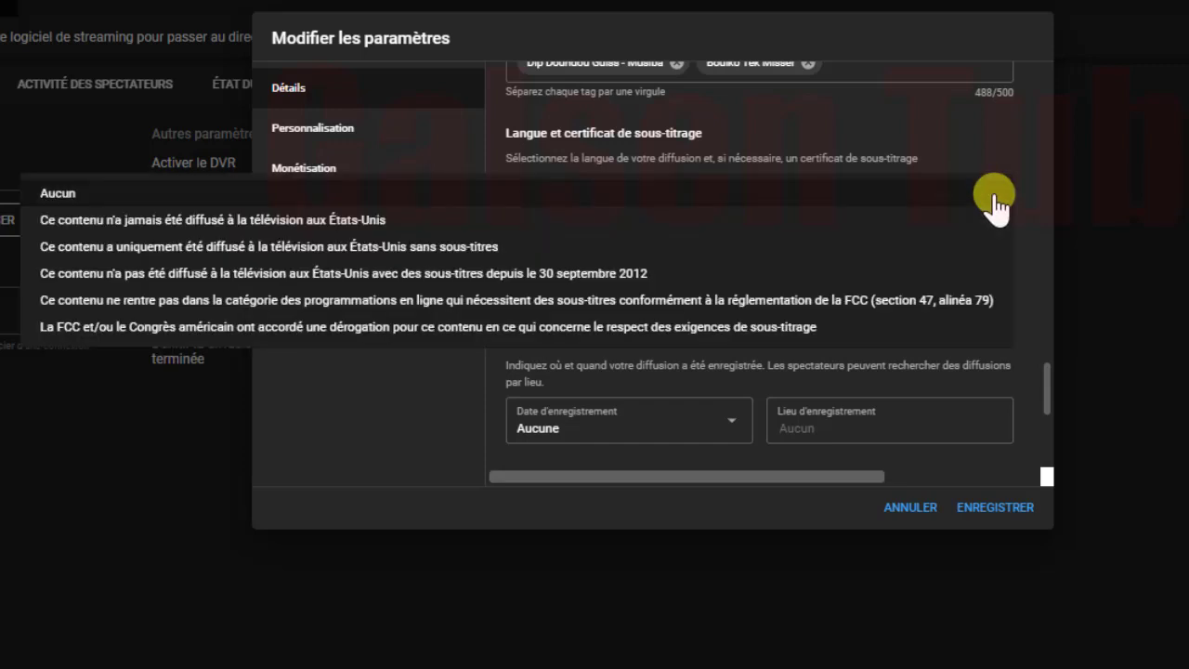
left_click(346, 223)
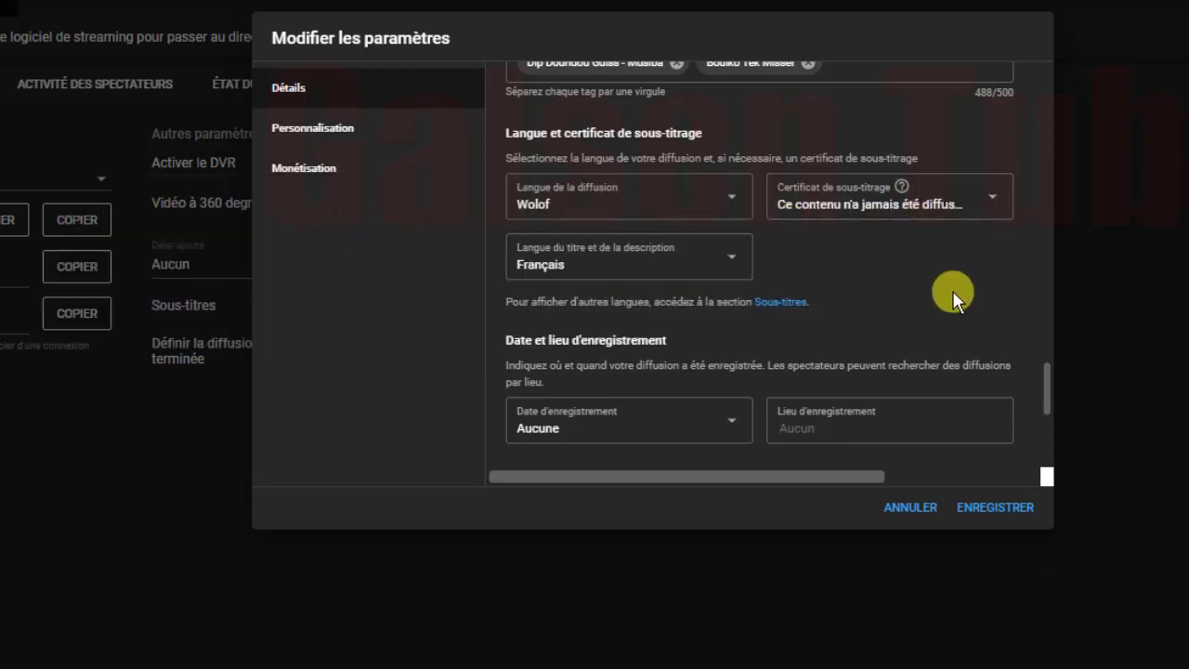
Review the stream's licence options and keep Licence YouTube standard
scroll(951, 290, "down", 3)
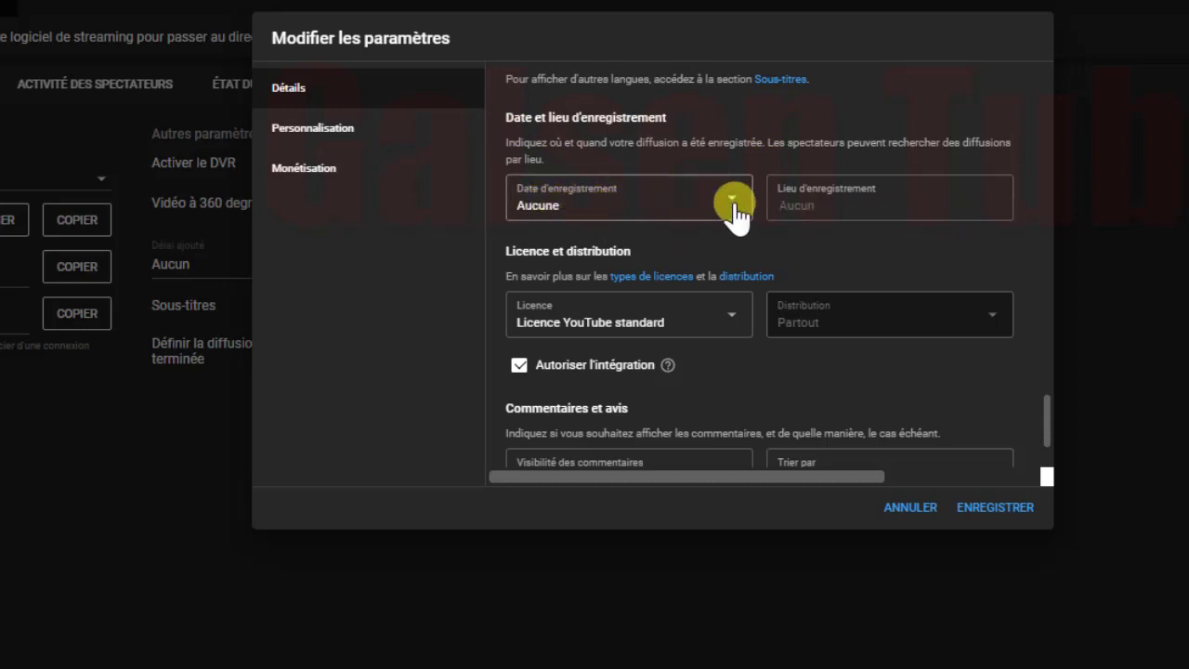
scroll(887, 249, "down", 1)
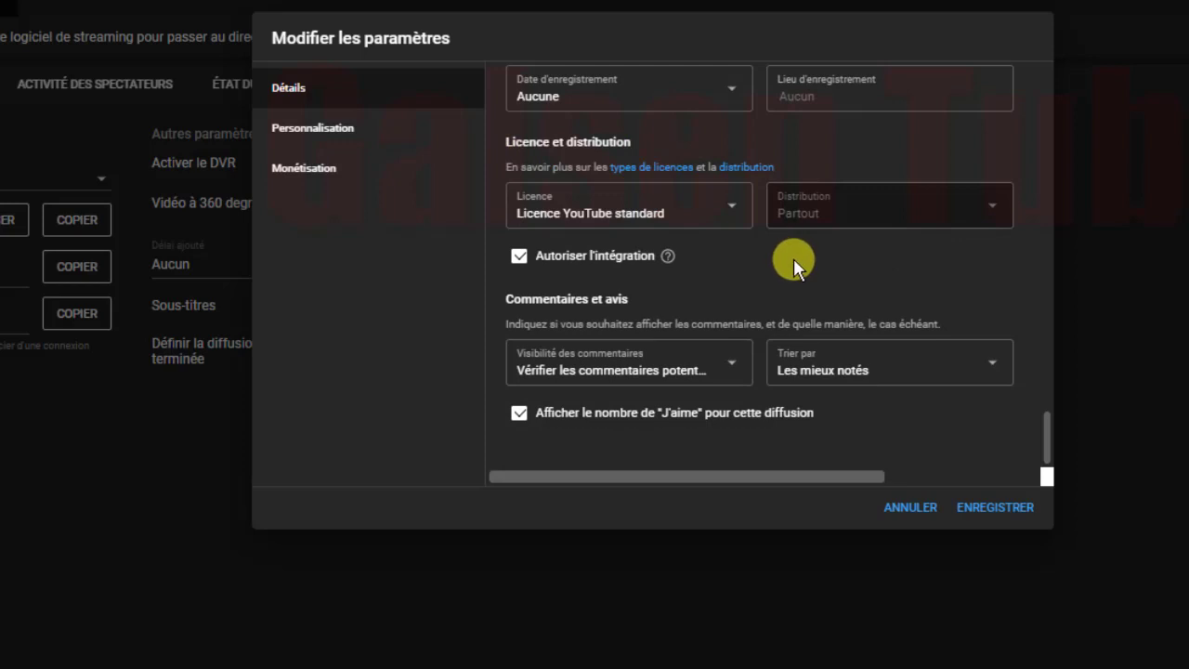
left_click(731, 210)
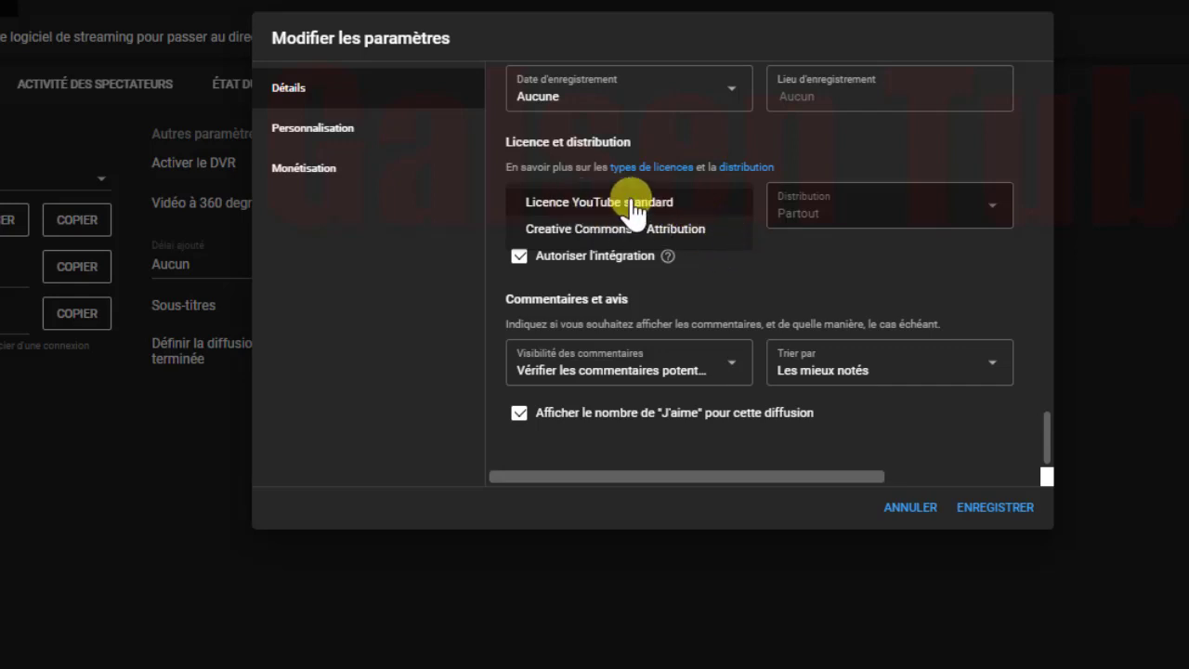
left_click(788, 265)
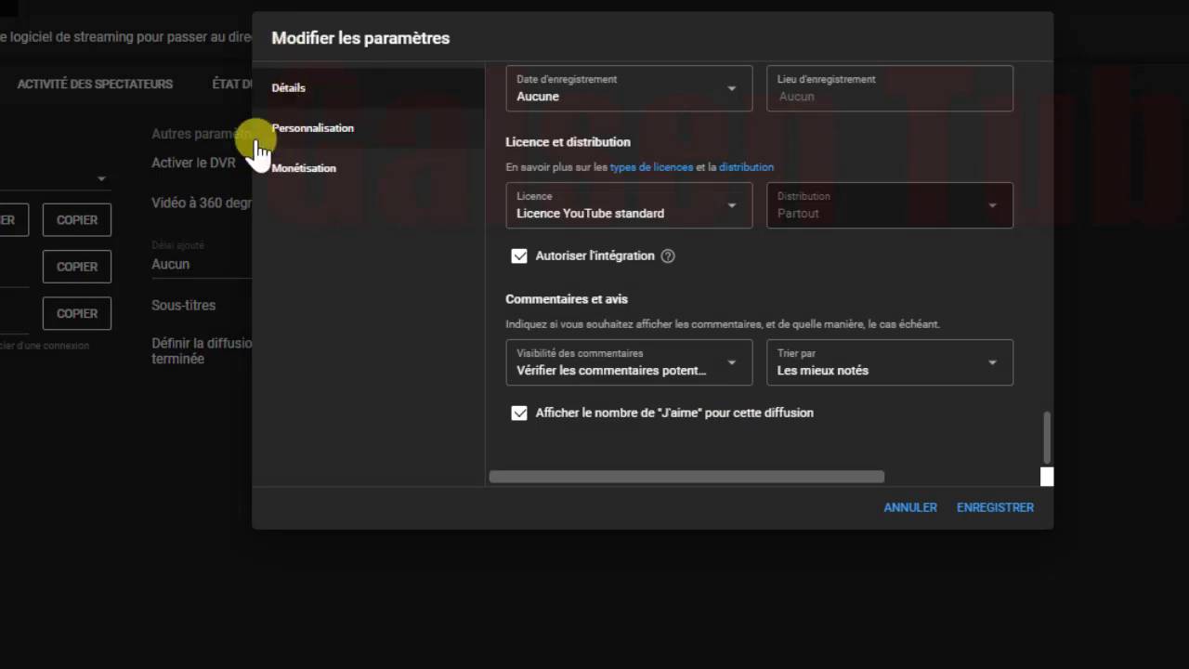
Examine the live chat and participation options in the stream's Personnalisation settings
left_click(325, 135)
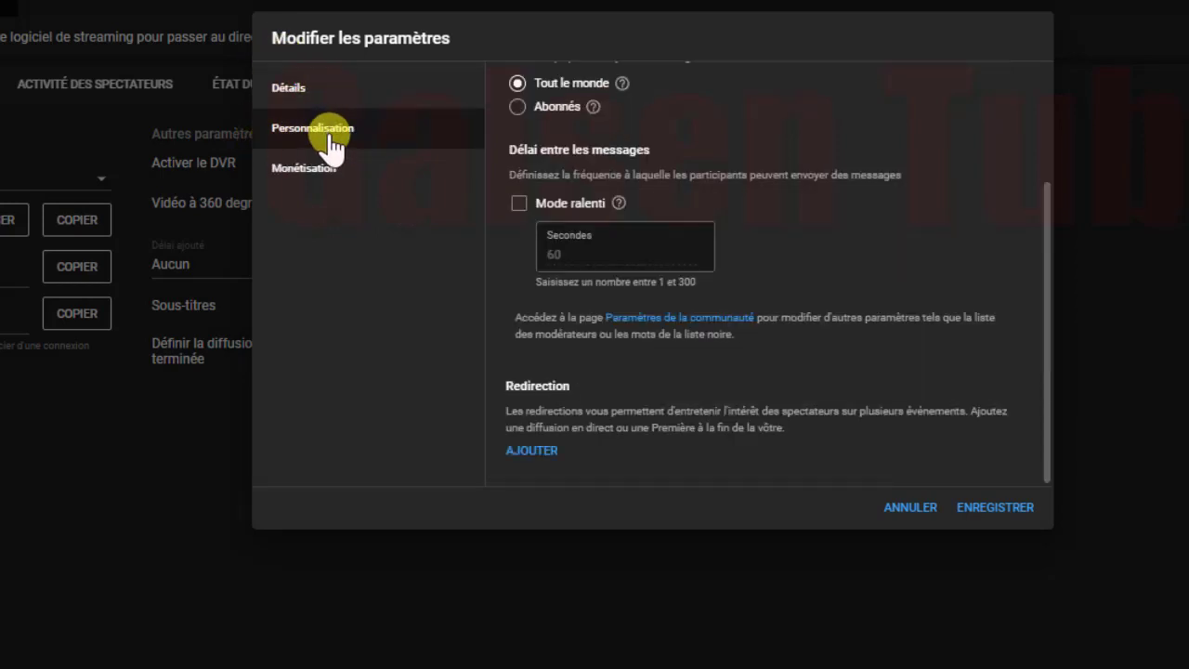
scroll(922, 312, "up", 1)
scroll(922, 305, "up", 2)
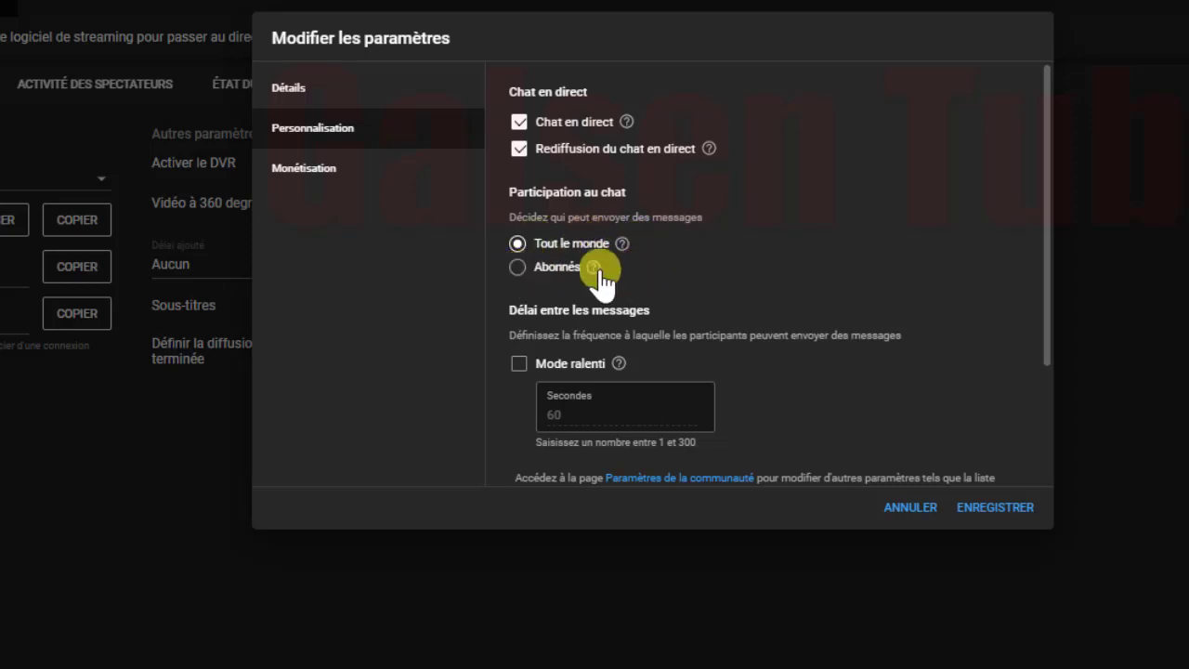
Examine the message delay and Redirection settings, including the video picker for adding a redirection
scroll(780, 291, "down", 3)
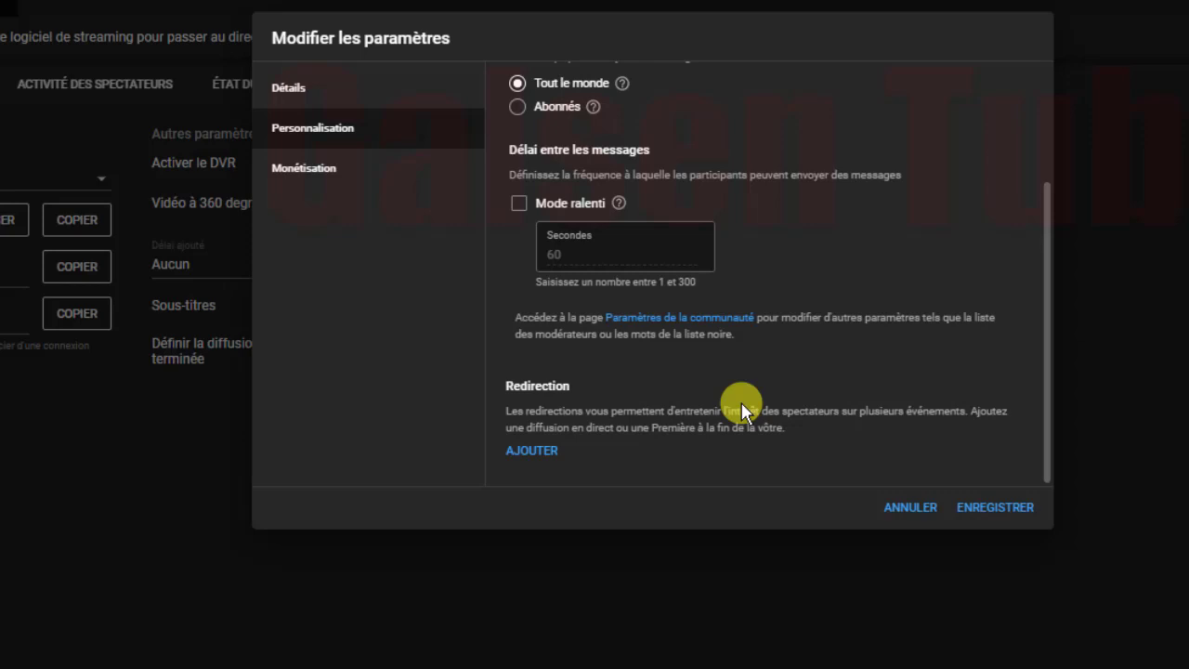
left_click(531, 450)
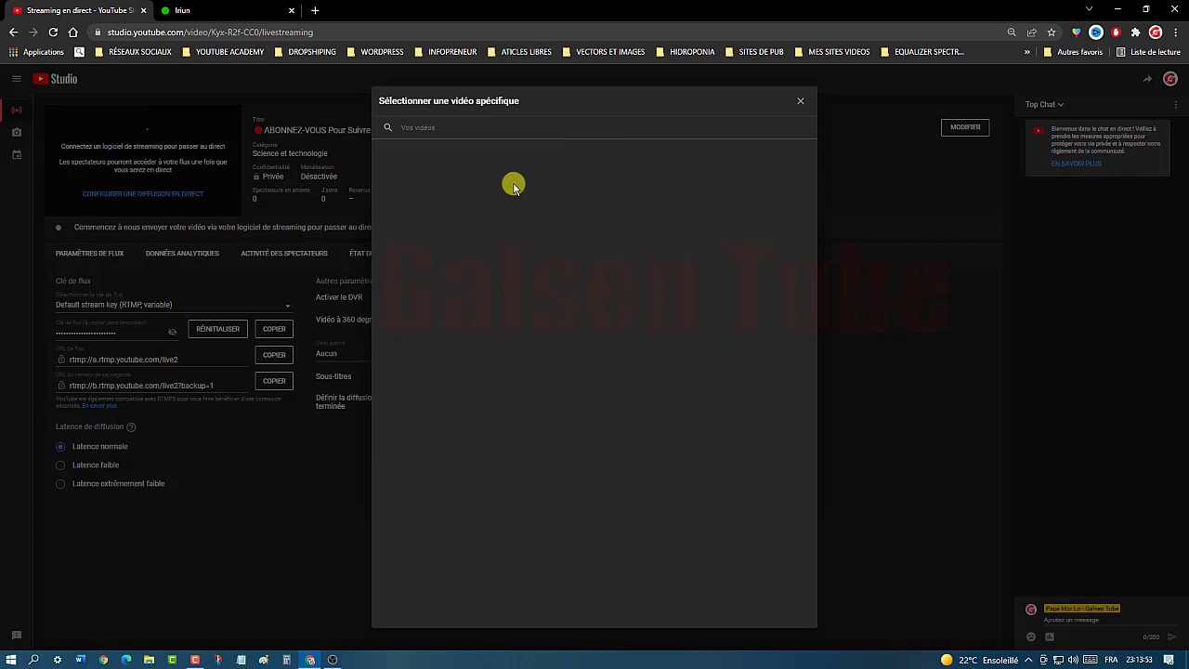
left_click(800, 101)
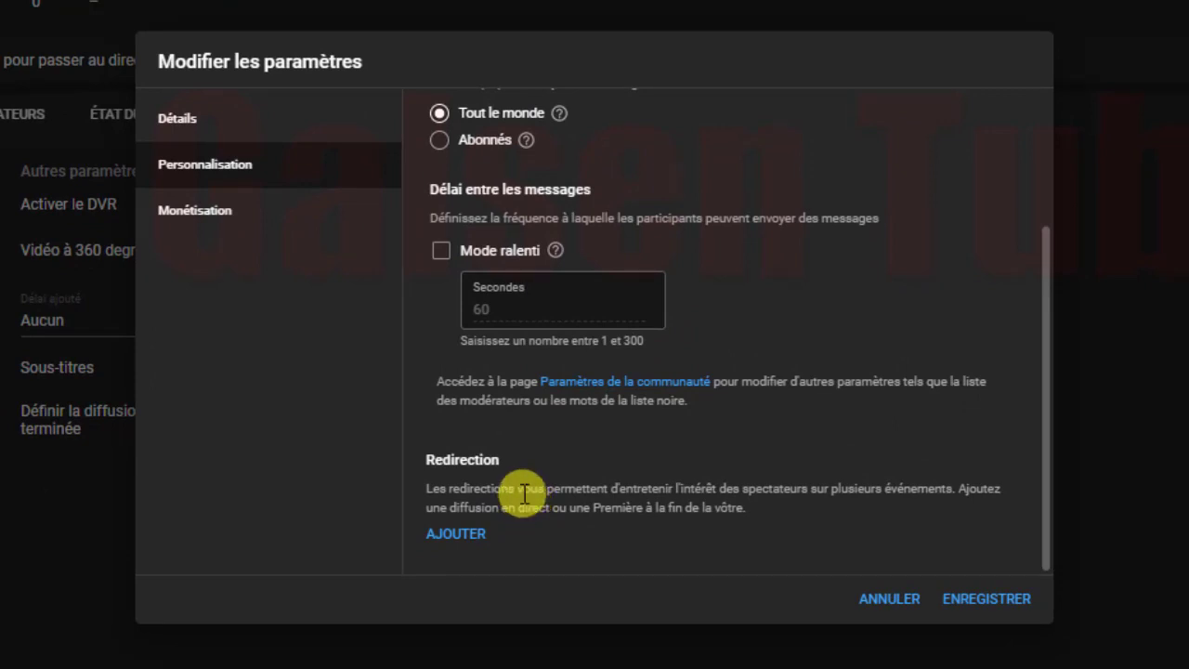
Enable monetisation for the live stream with all the ad types kept selected, and save the stream settings
left_click(197, 212)
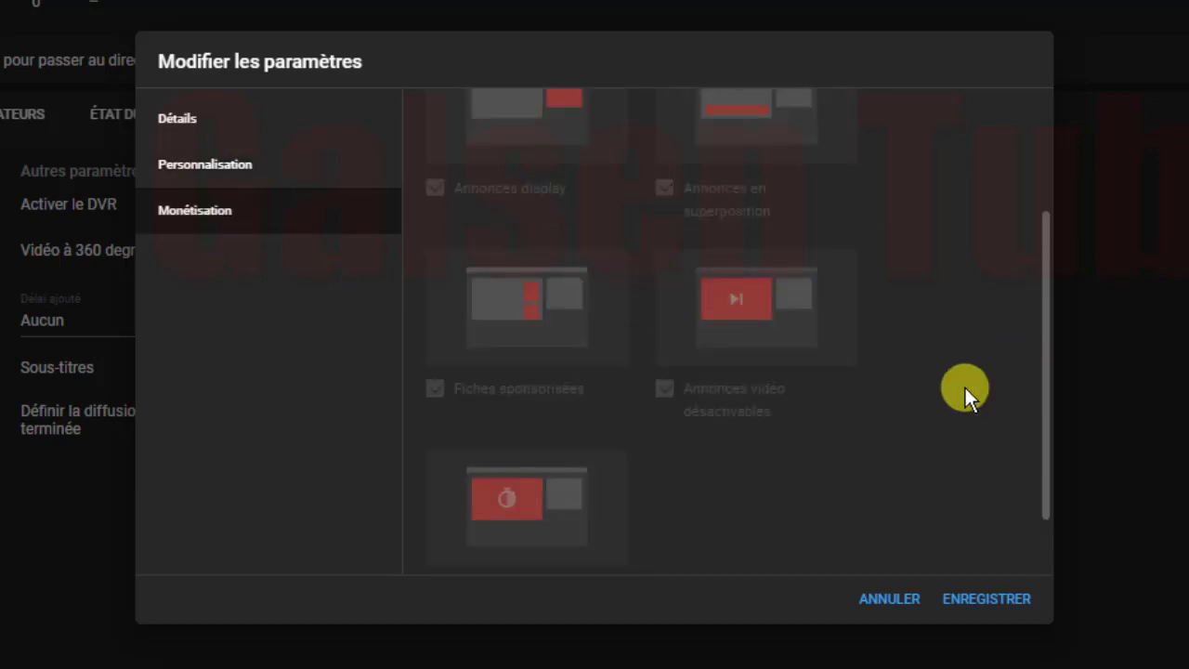
scroll(929, 388, "up", 3)
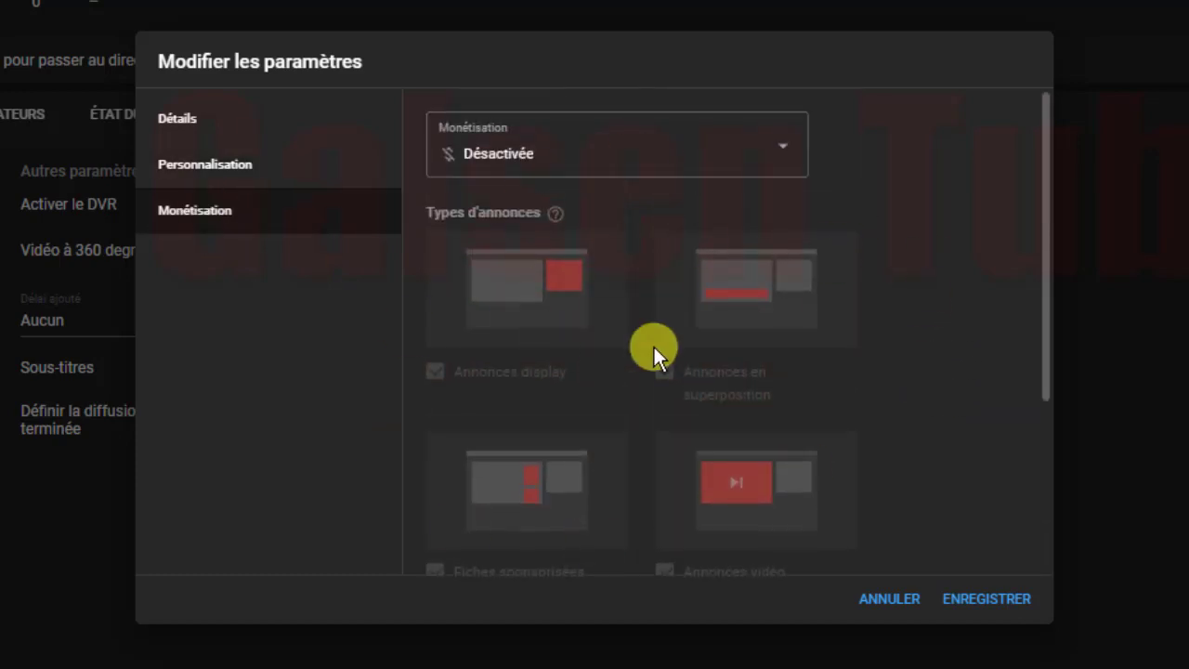
left_click(784, 147)
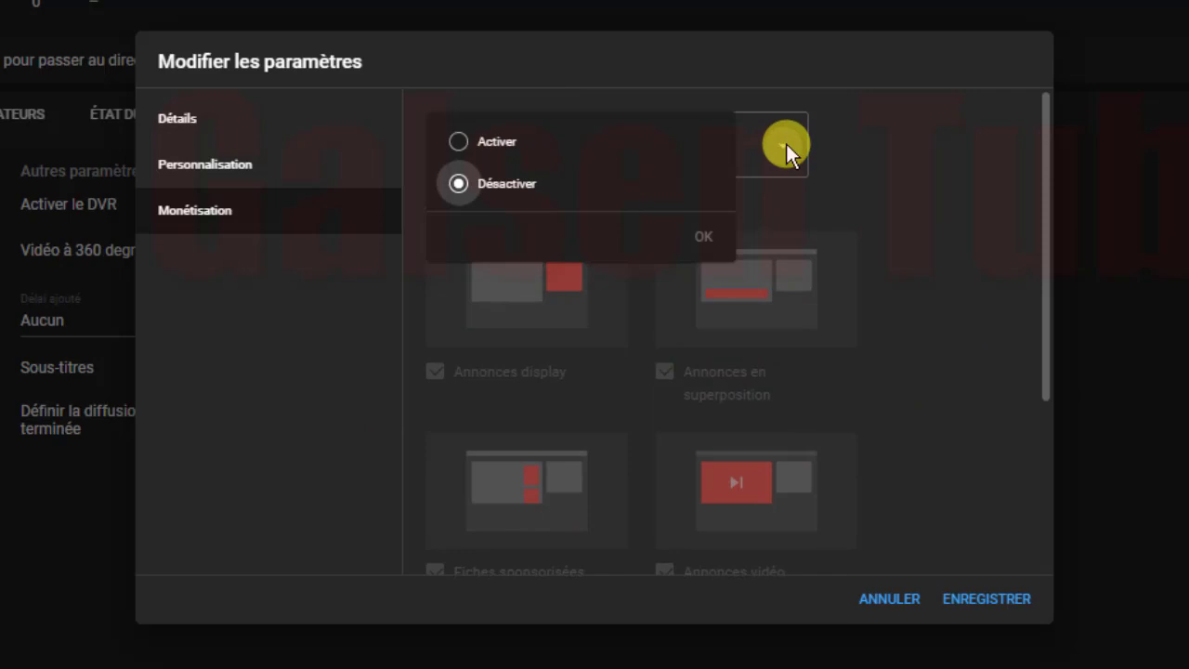
left_click(464, 143)
left_click(703, 236)
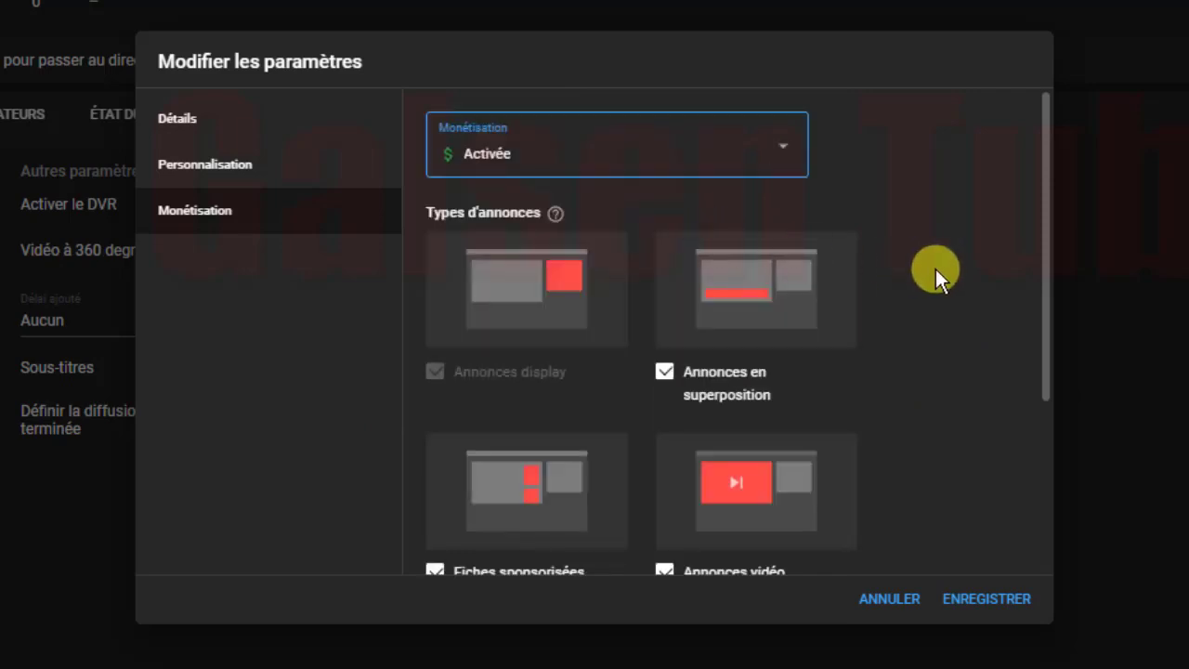
scroll(1005, 338, "down", 3)
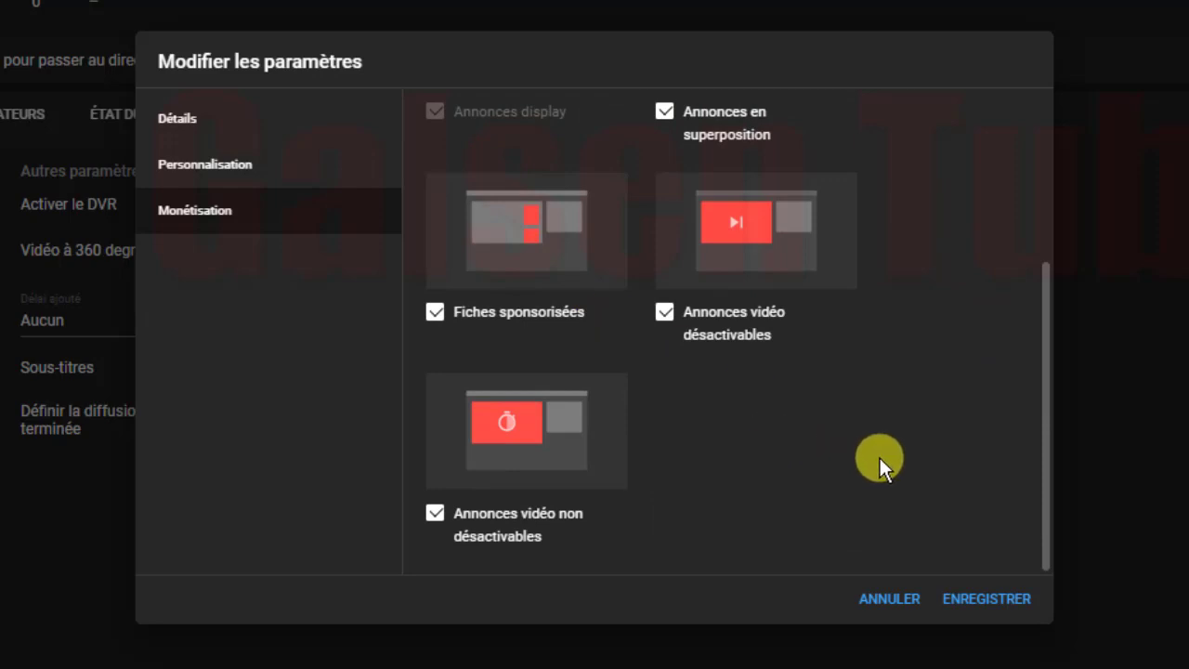
left_click(1001, 602)
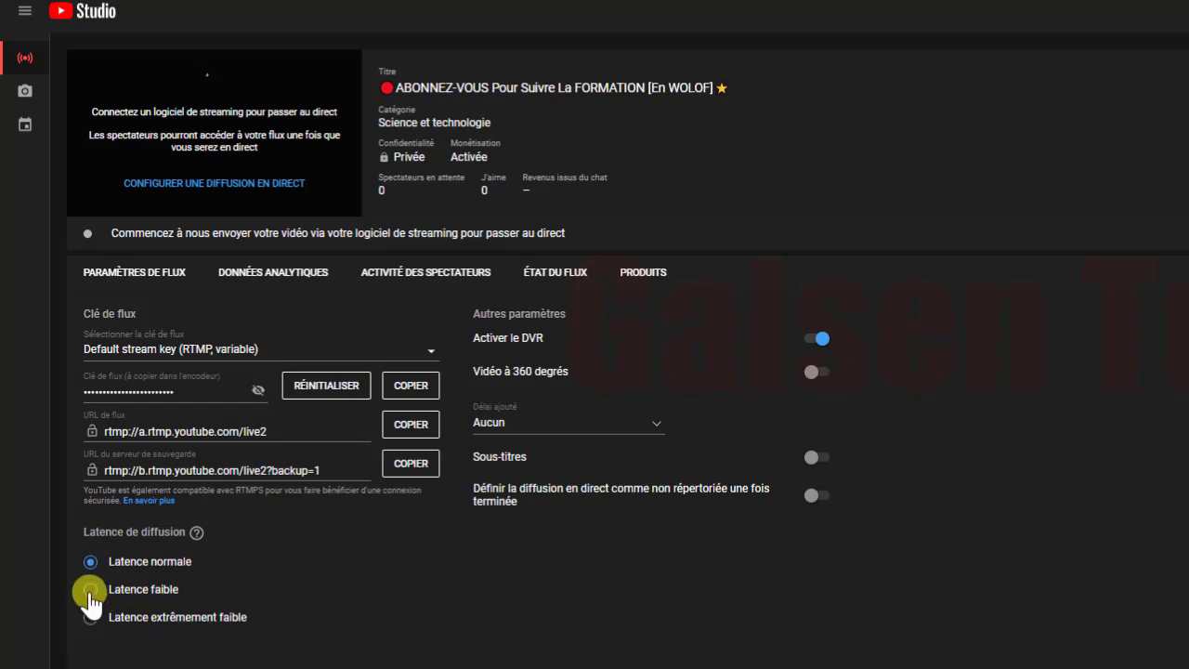
Try the Latence faible and Latence extrêmement faible options and return the stream latency to Latence normale
left_click(90, 591)
left_click(90, 618)
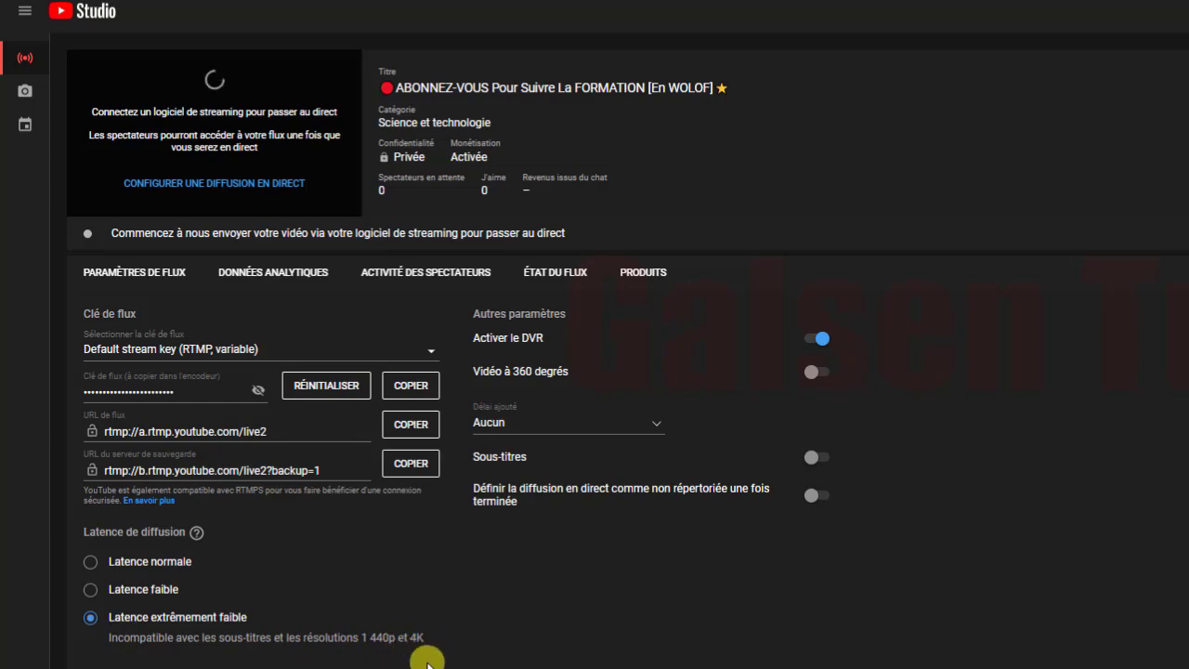
left_click(92, 561)
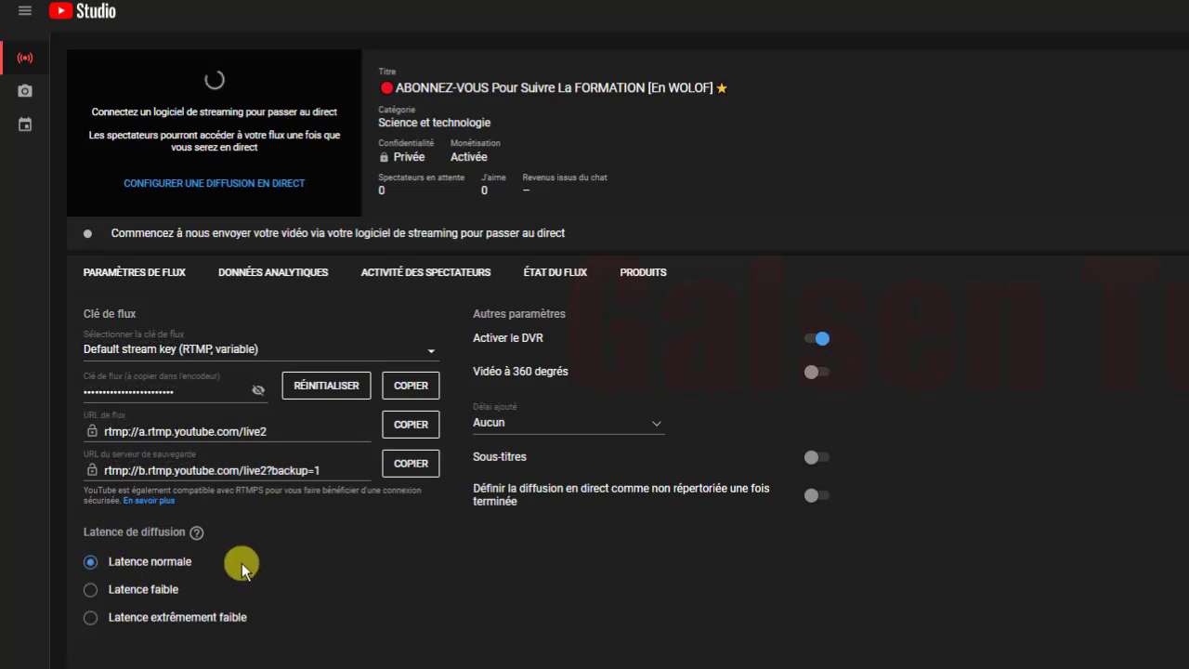
Review the stream's analytics, viewer activity and stream health, and look through the list of products available for pinning
left_click(257, 277)
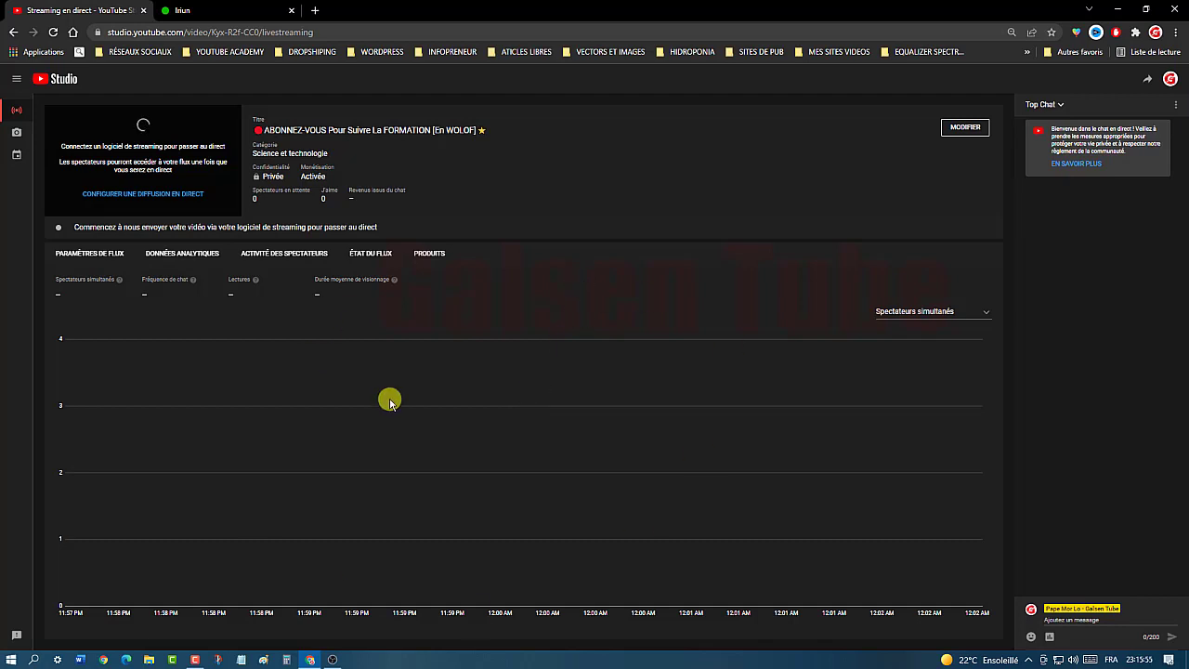
left_click(287, 254)
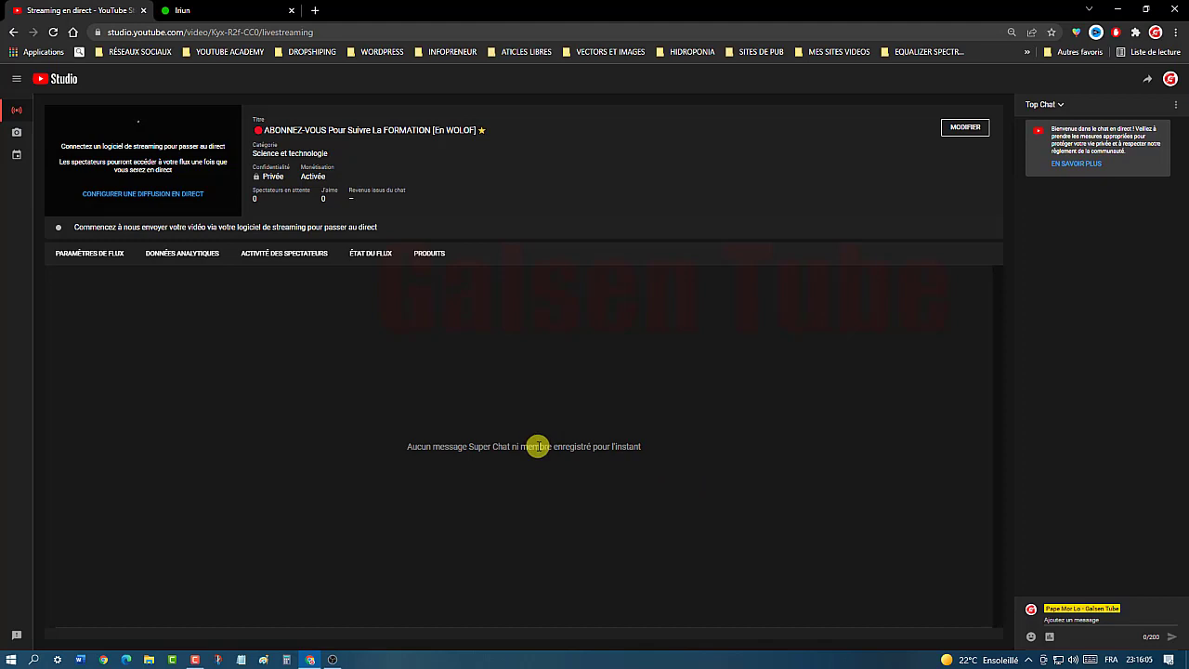
left_click(369, 256)
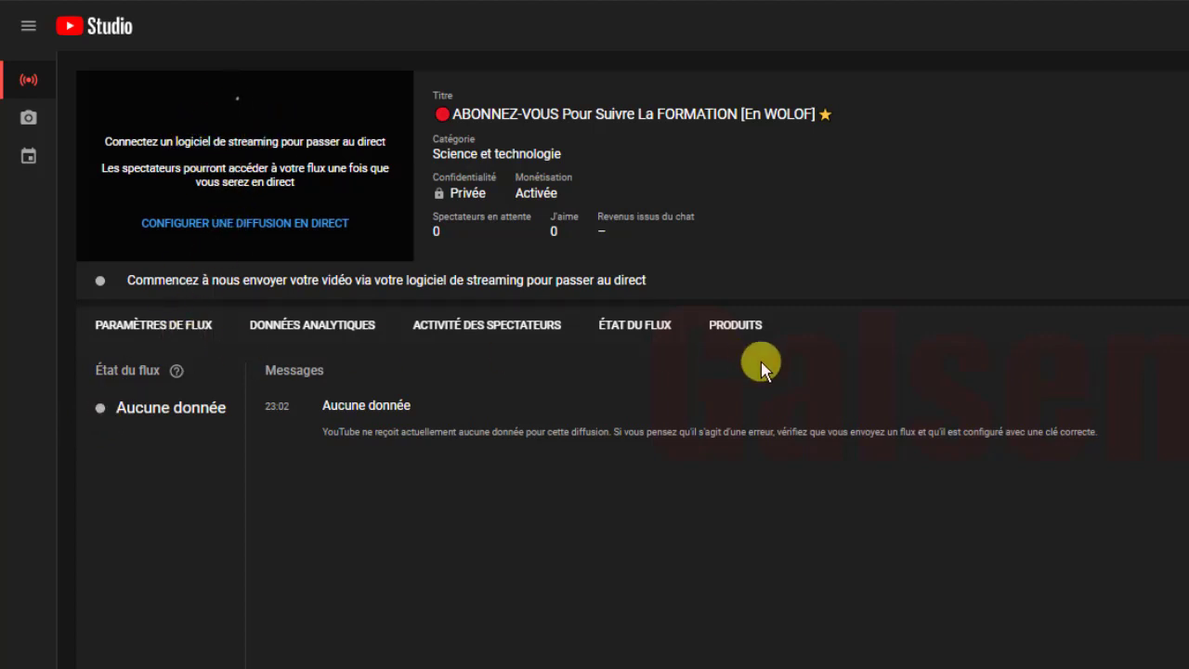
left_click(734, 334)
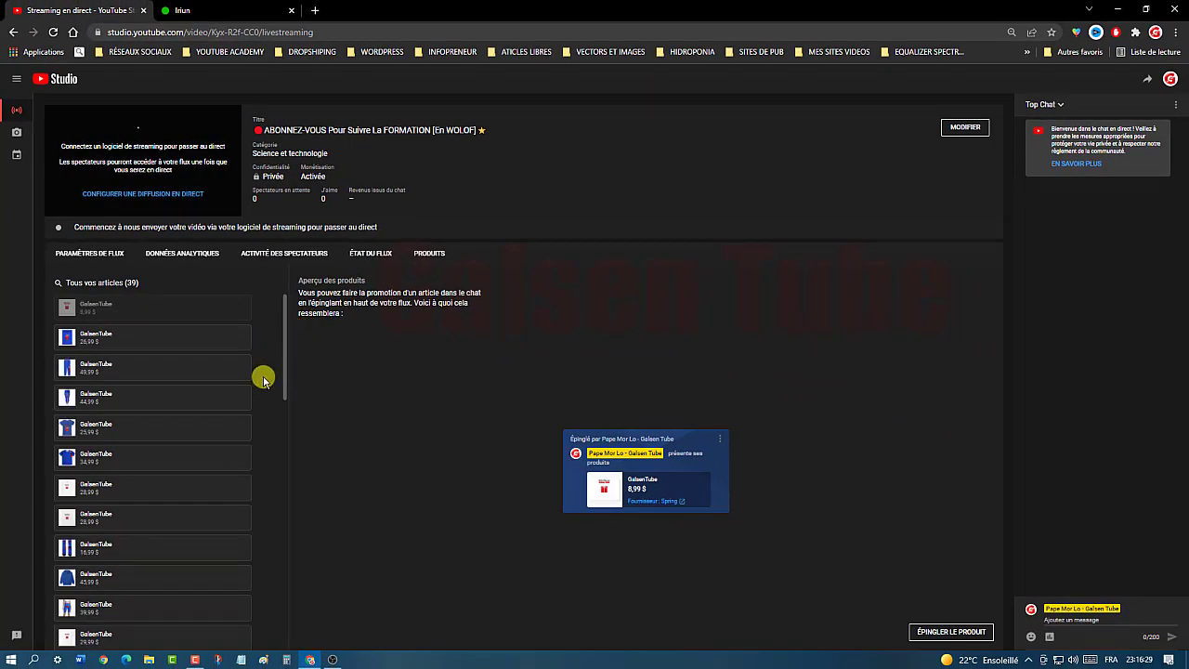
scroll(158, 383, "down", 9)
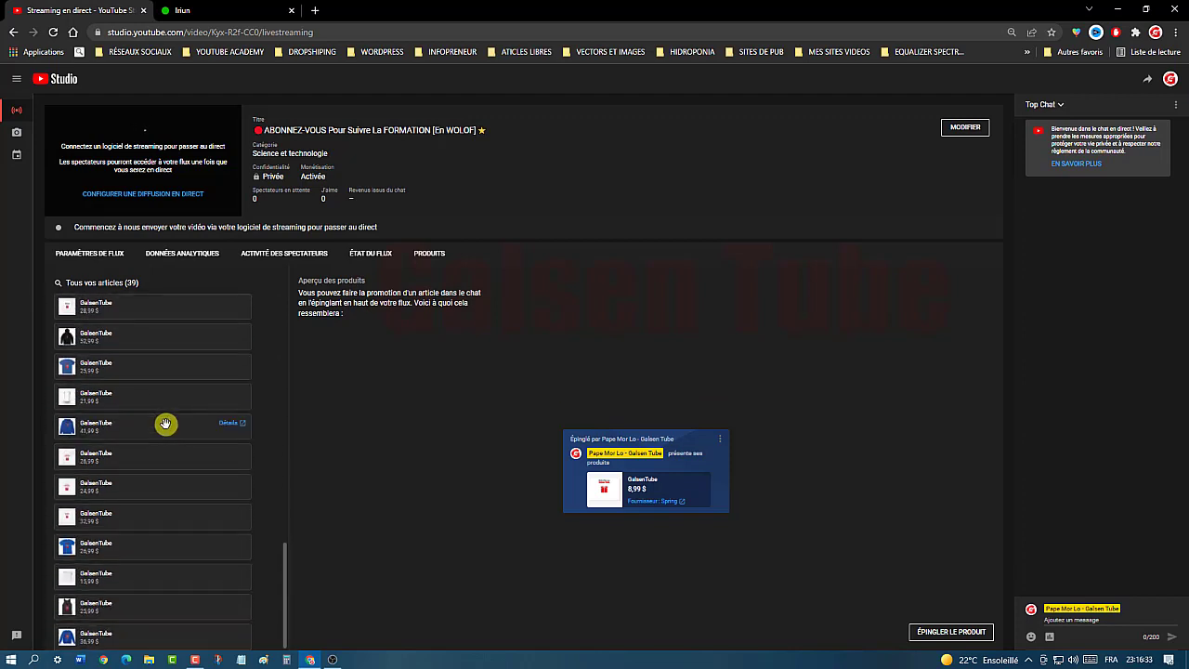
scroll(164, 422, "up", 9)
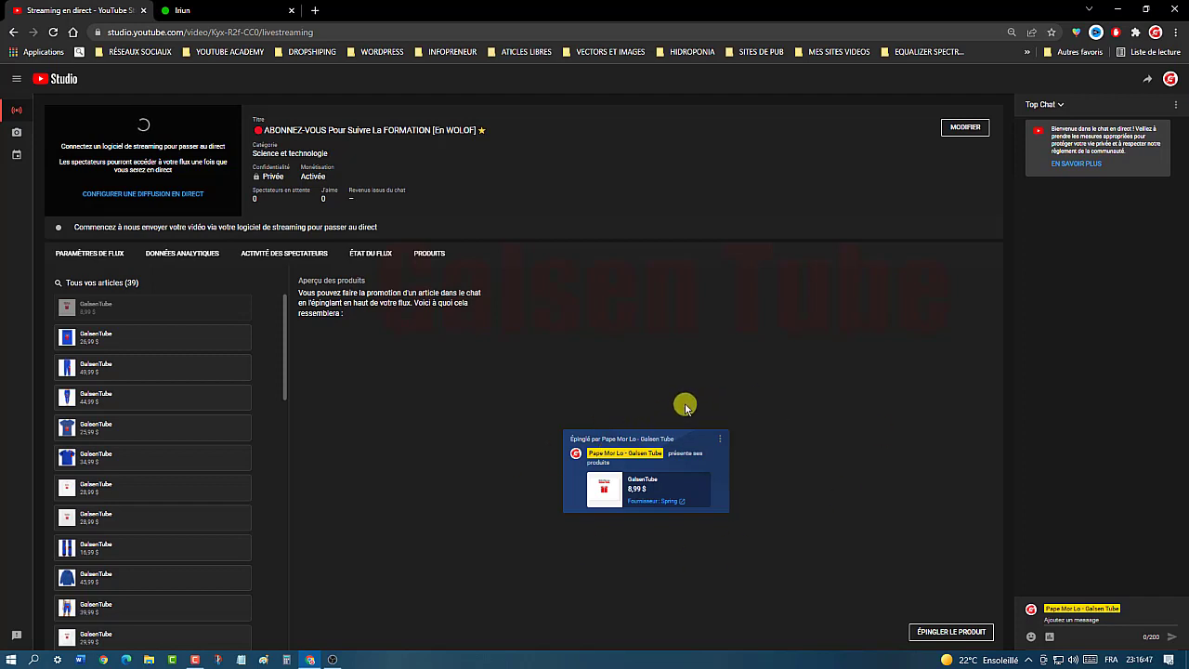
Return to the stream settings and check the added delay options, keeping Aucun
left_click(86, 257)
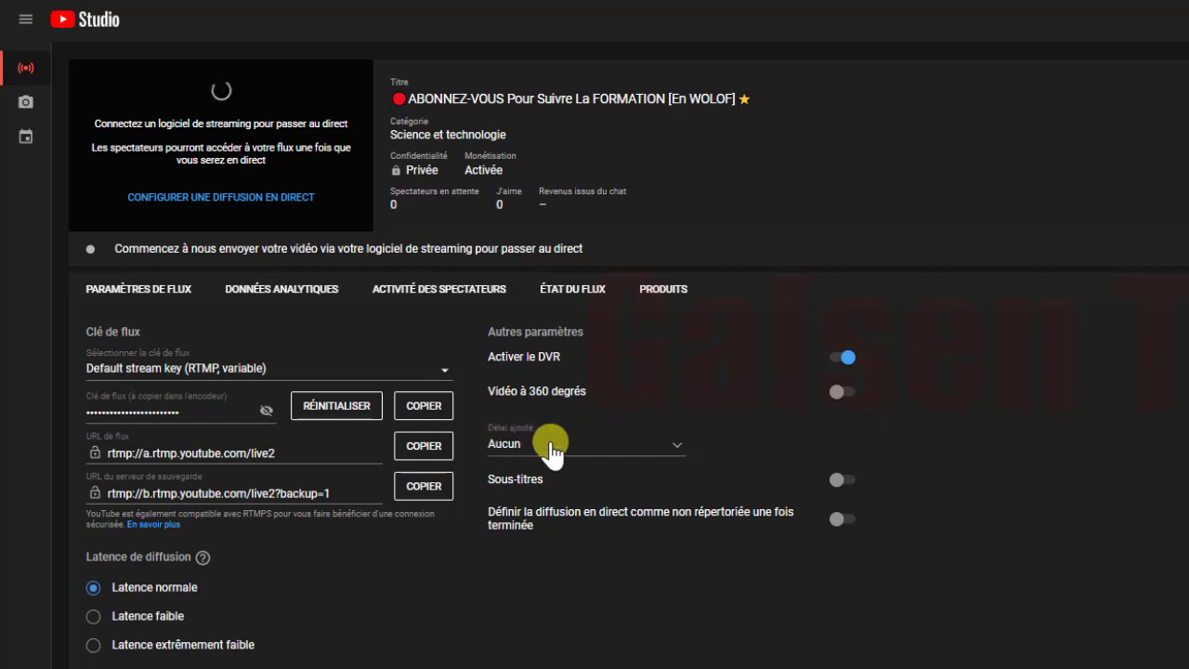
left_click(684, 450)
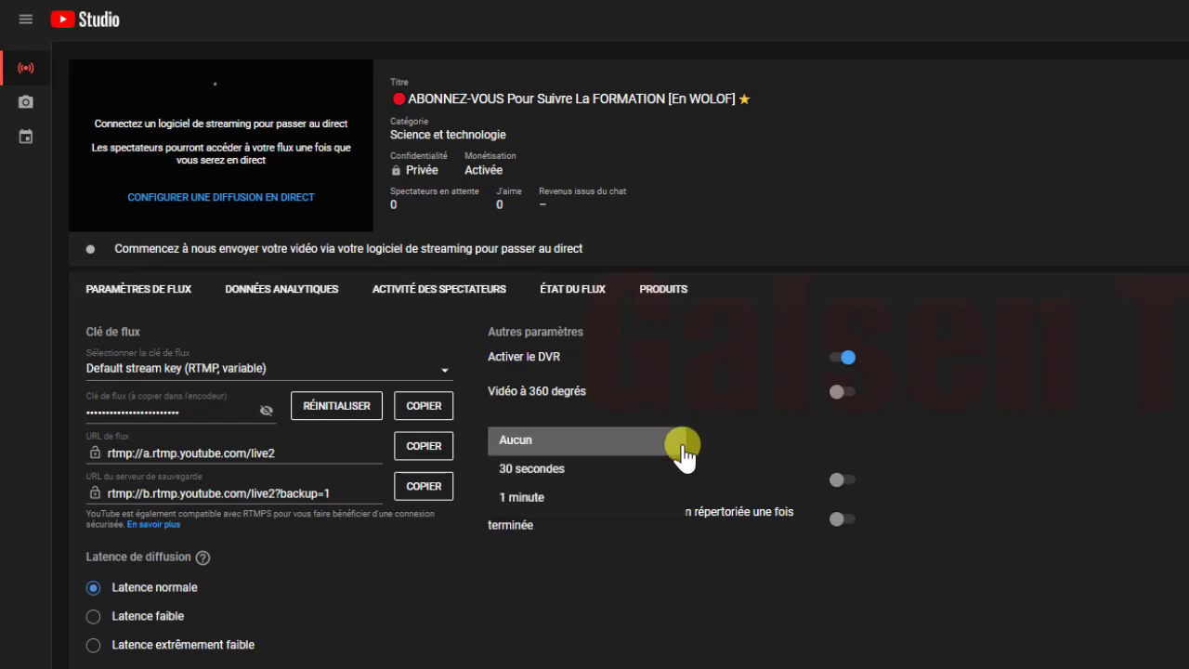
left_click(602, 647)
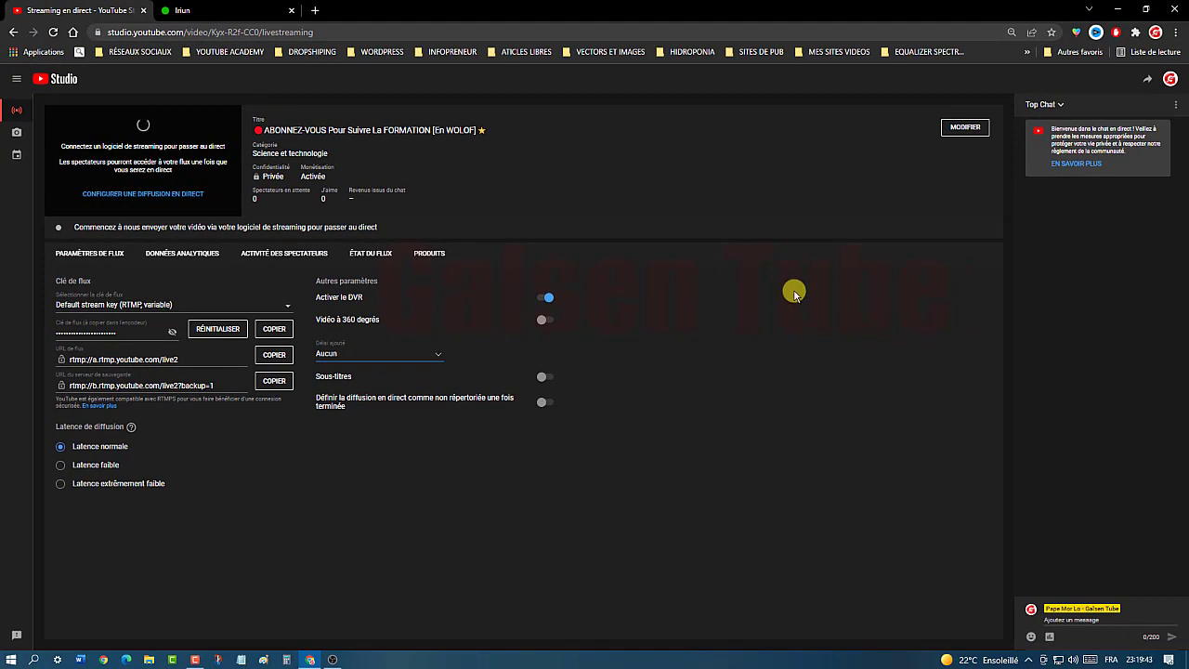
Restore the browser to a smaller window and arrange it side by side with the OBS Studio window
left_click(1148, 10)
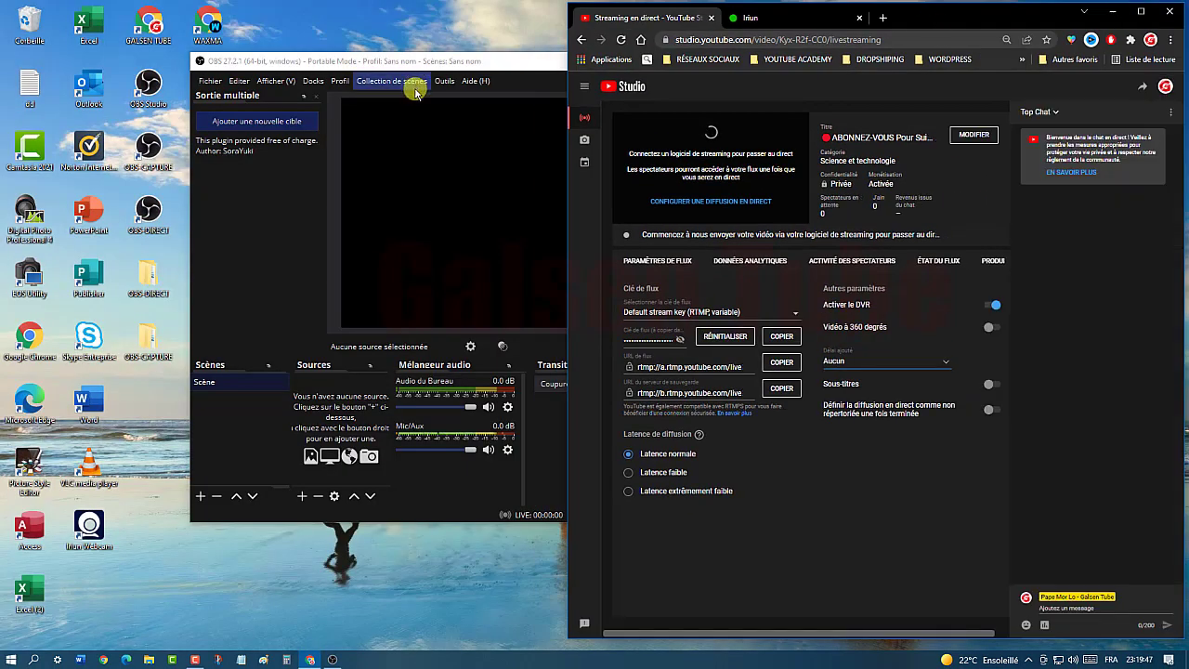
left_click_drag(490, 64, 304, 18)
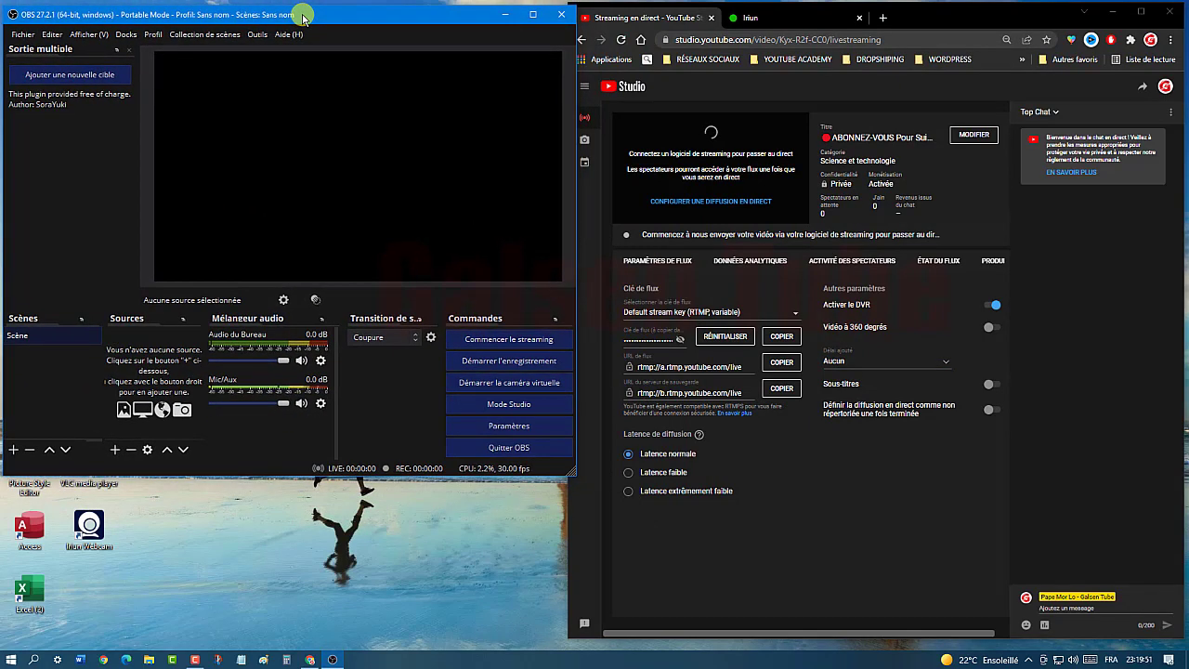
left_click_drag(1009, 14, 1016, 13)
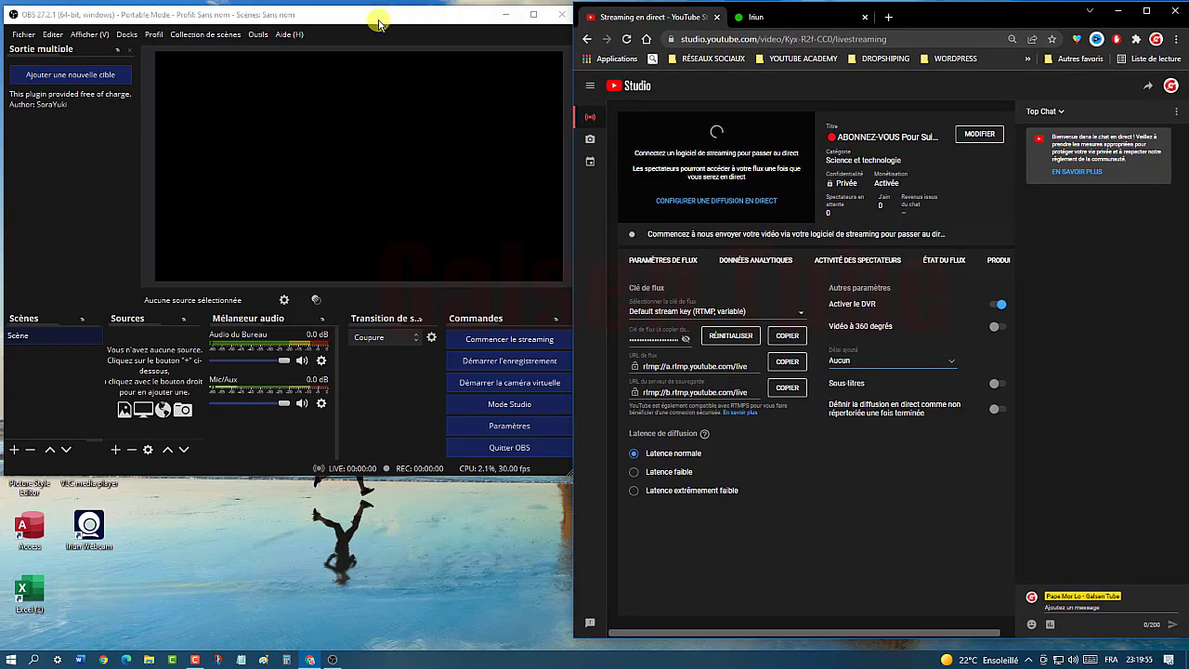
left_click(331, 15)
left_click_drag(331, 15, 327, 10)
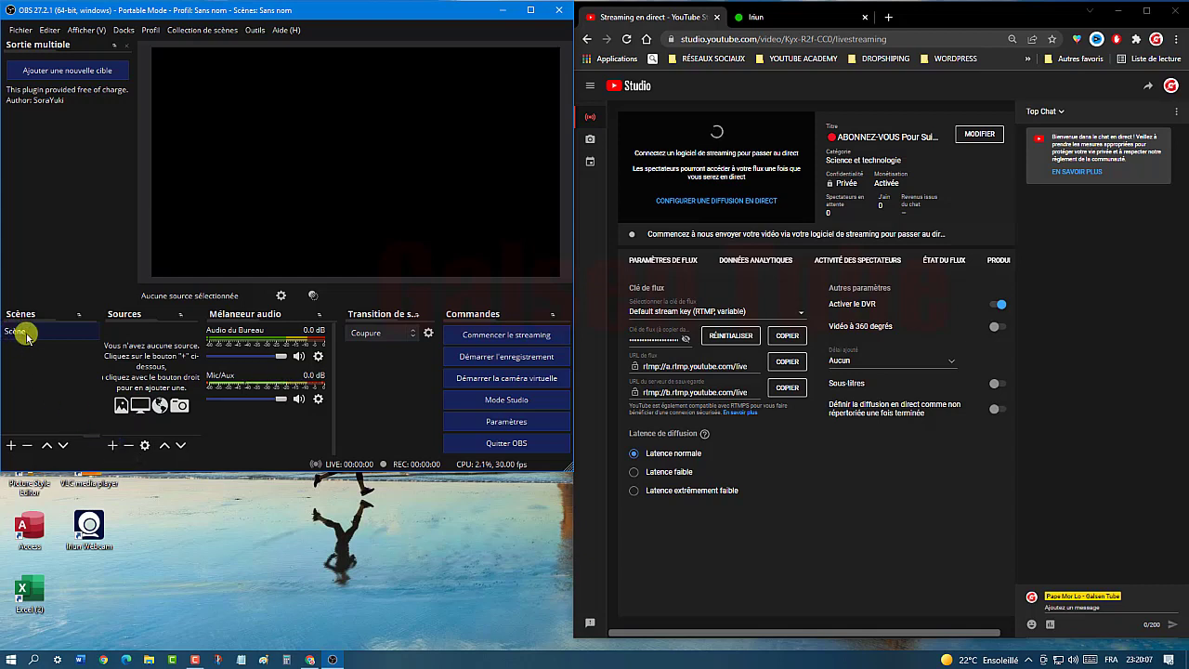
Add a new Périphérique de capture vidéo source to the scene using the HP 2.0MP High Definition Webcam
left_click(113, 446)
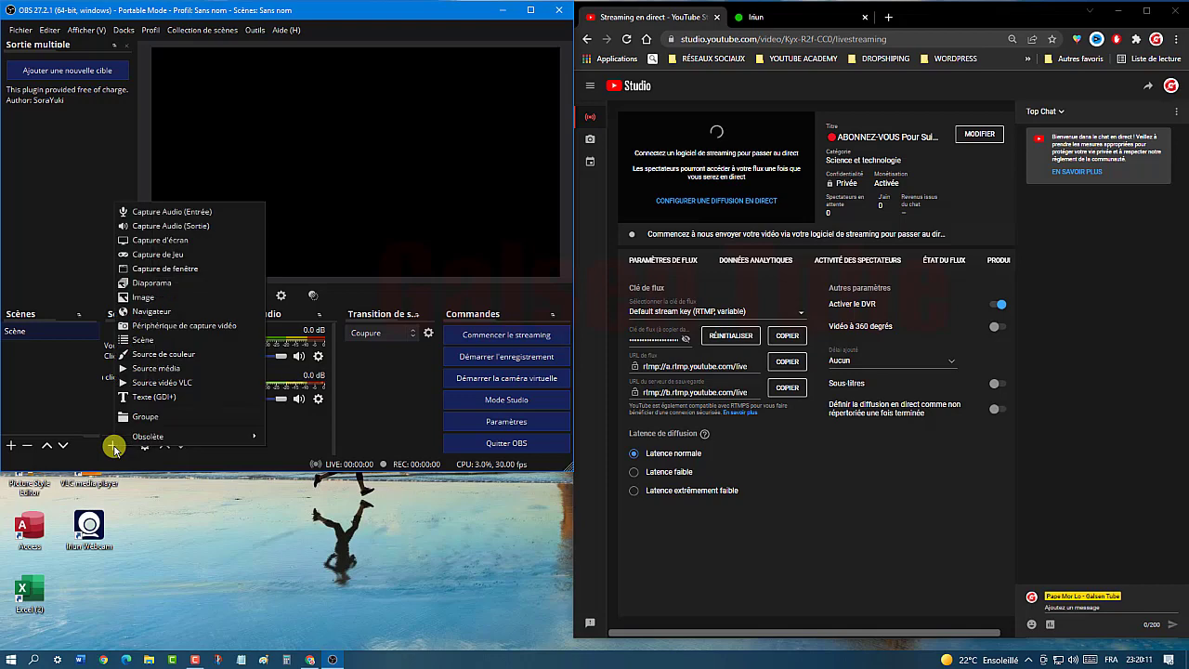
left_click(196, 327)
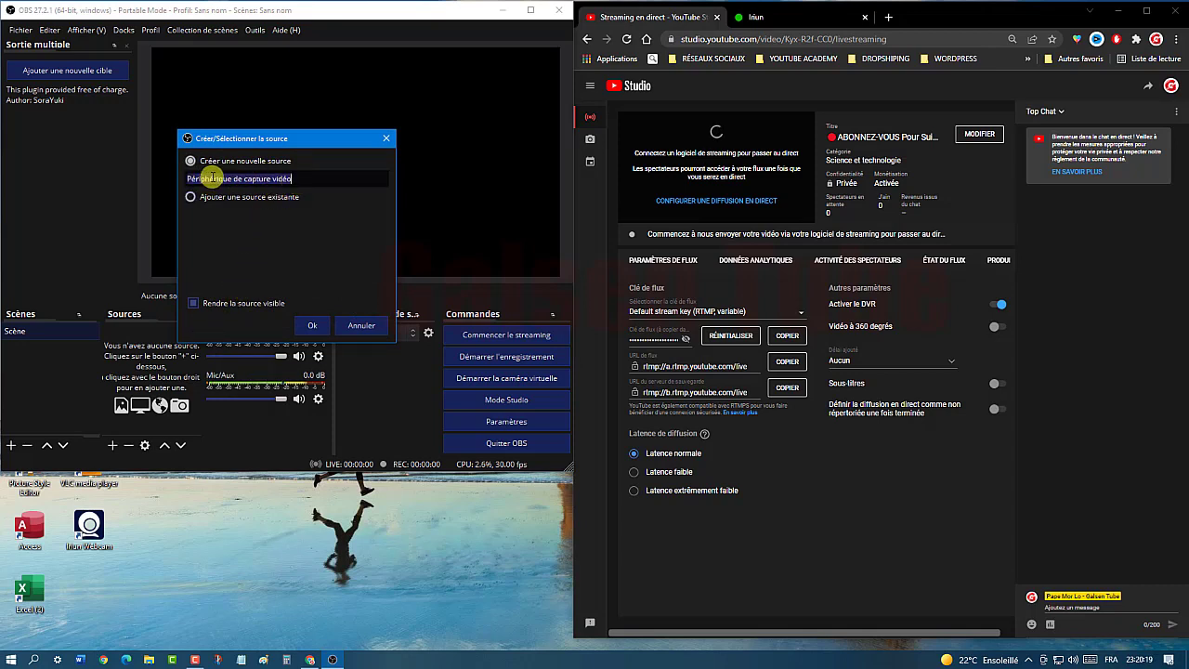
left_click(312, 326)
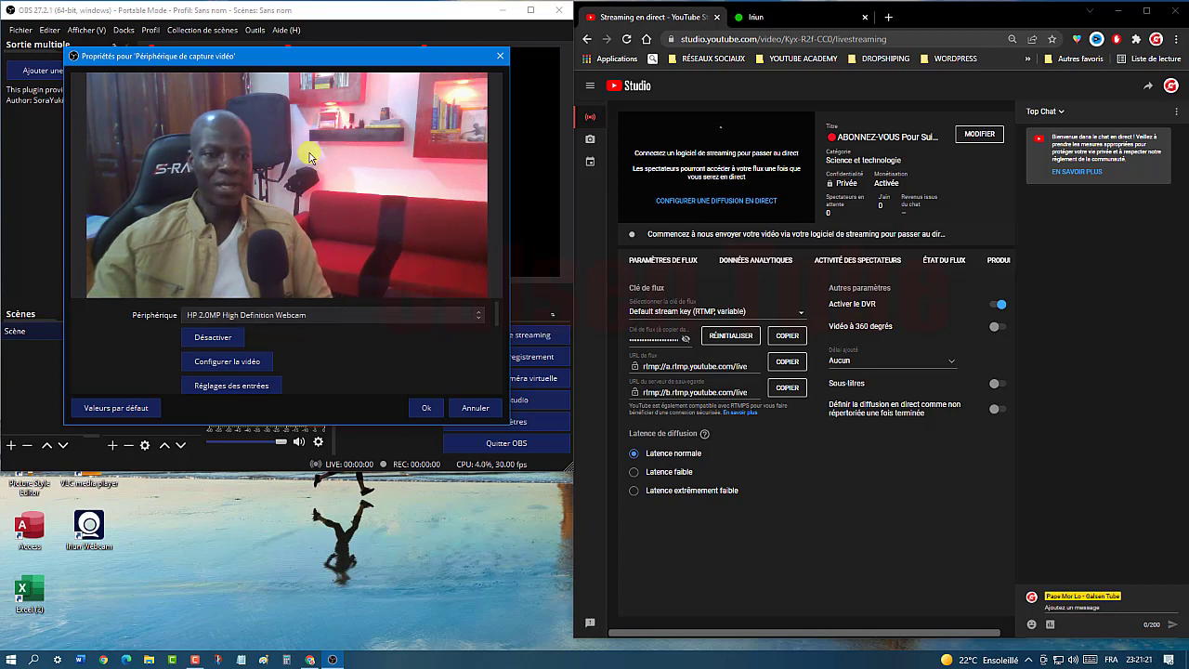
left_click(250, 320)
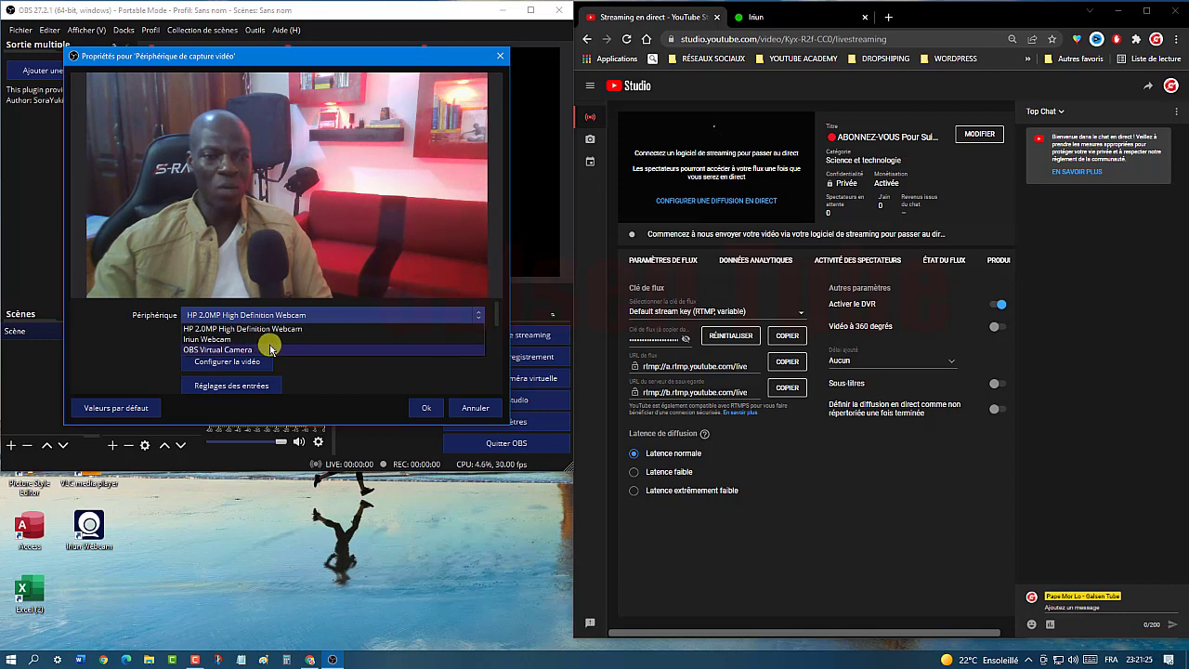
left_click(151, 345)
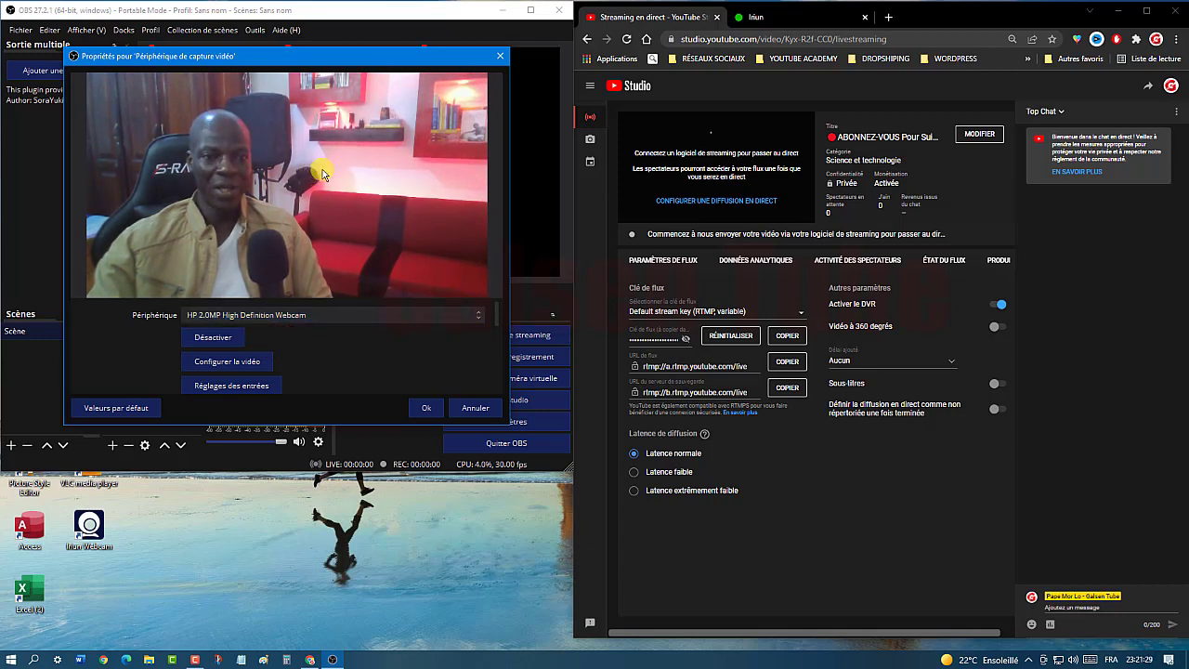
left_click(426, 409)
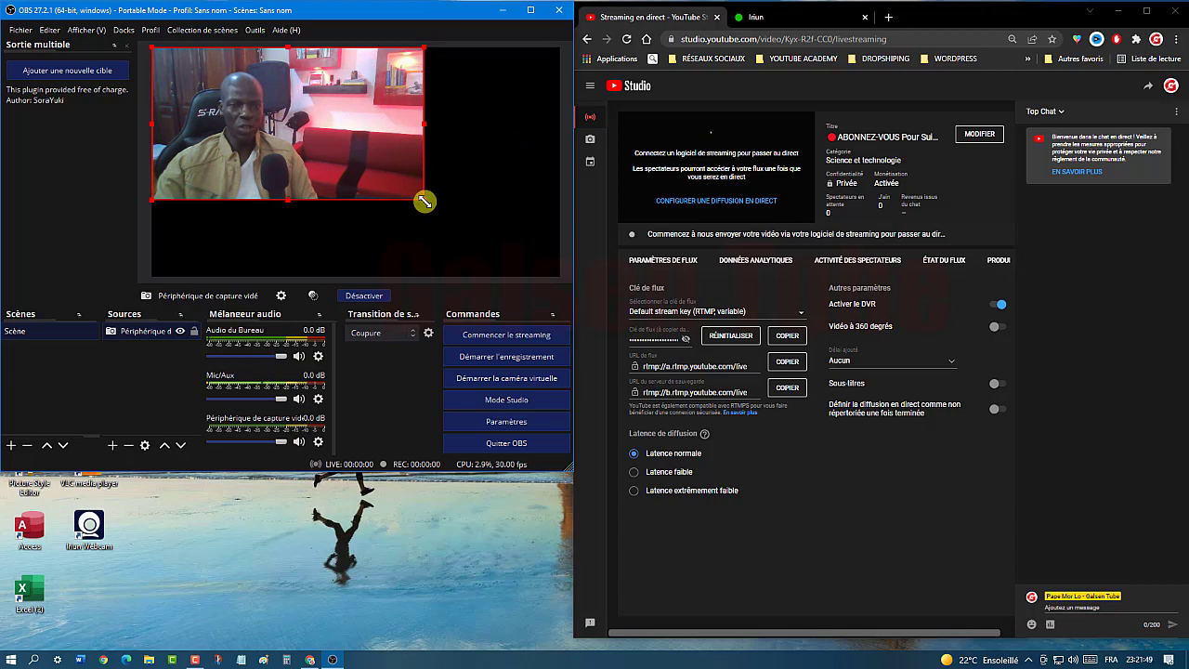
Resize the webcam source in the preview so that it fills the entire canvas
left_click_drag(425, 201, 372, 171)
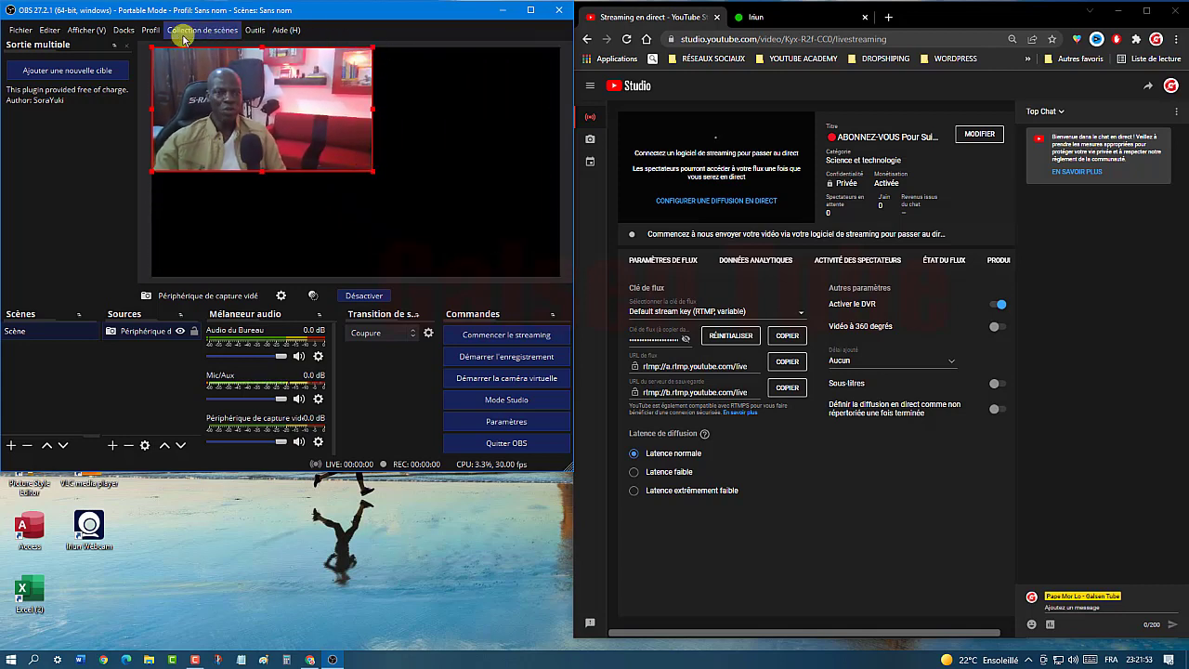
left_click(490, 193)
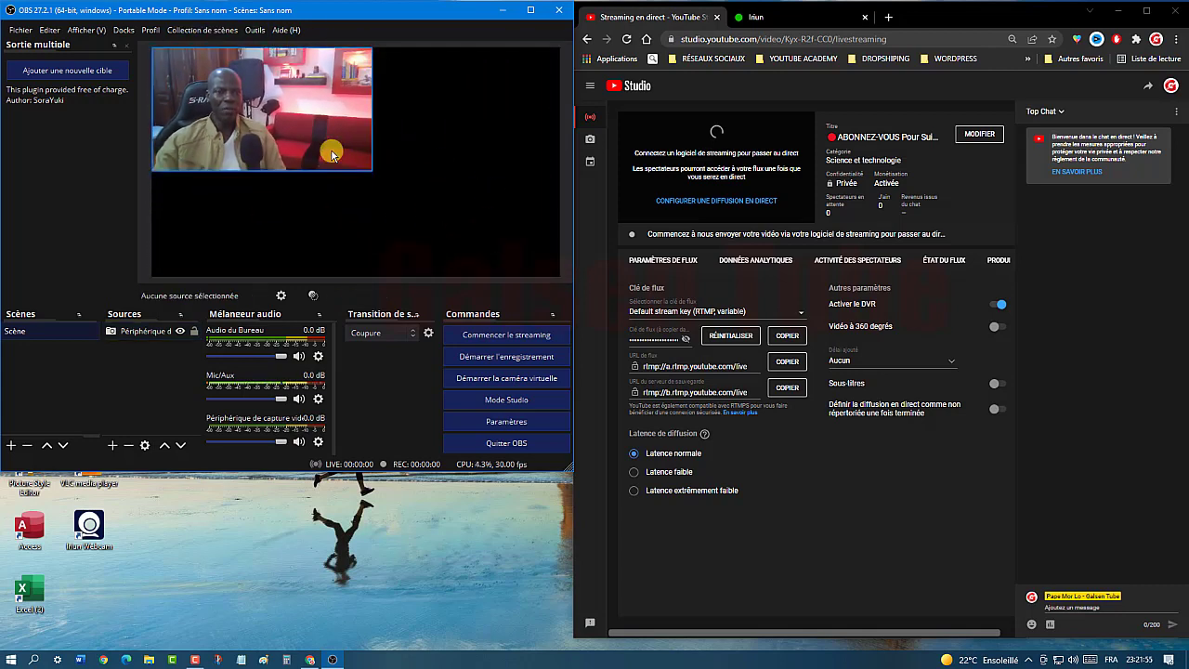
left_click_drag(287, 116, 294, 118)
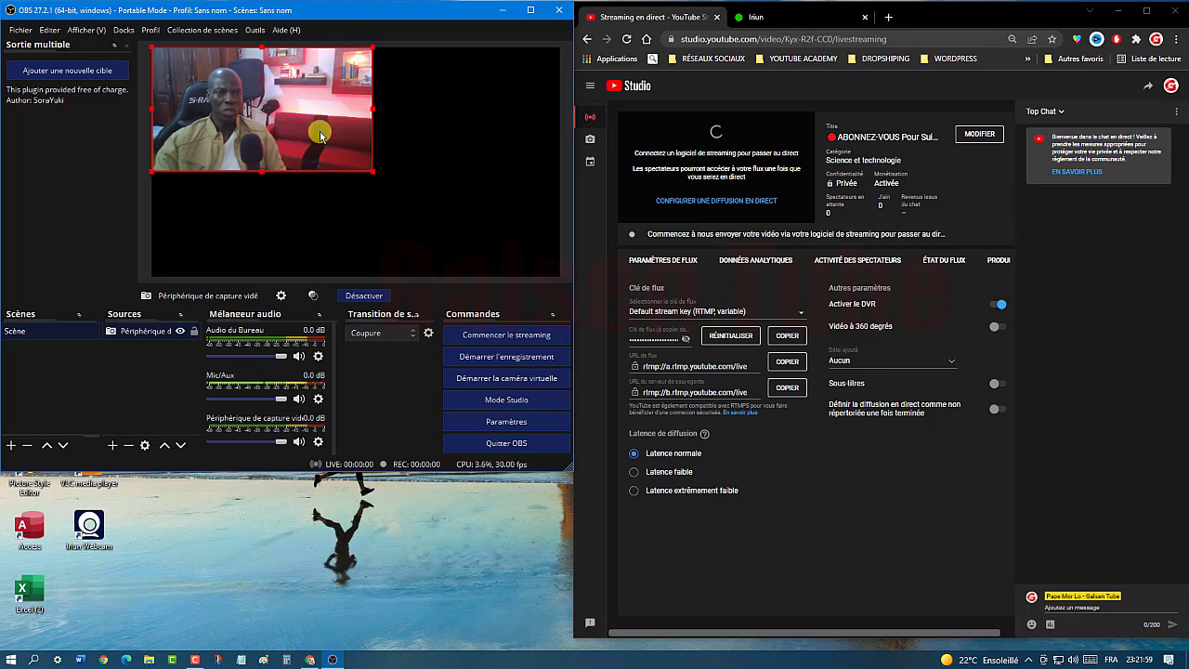
left_click_drag(261, 172, 297, 275)
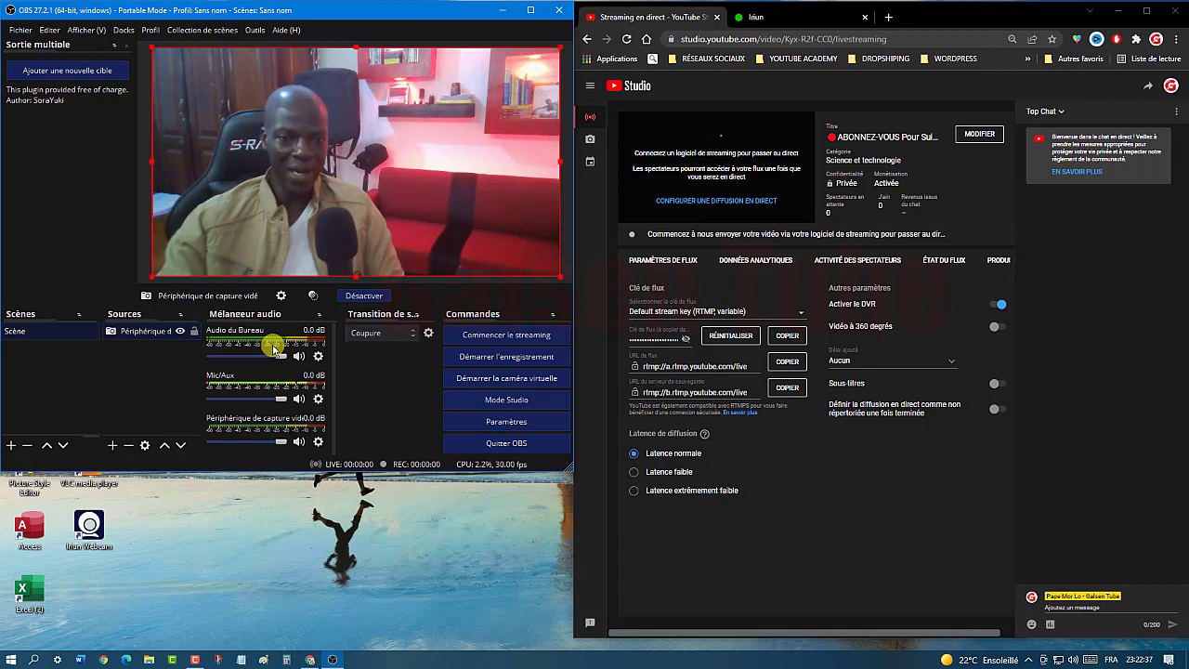
Start streaming from OBS Studio to YouTube and confirm the start of the stream
left_click(526, 339)
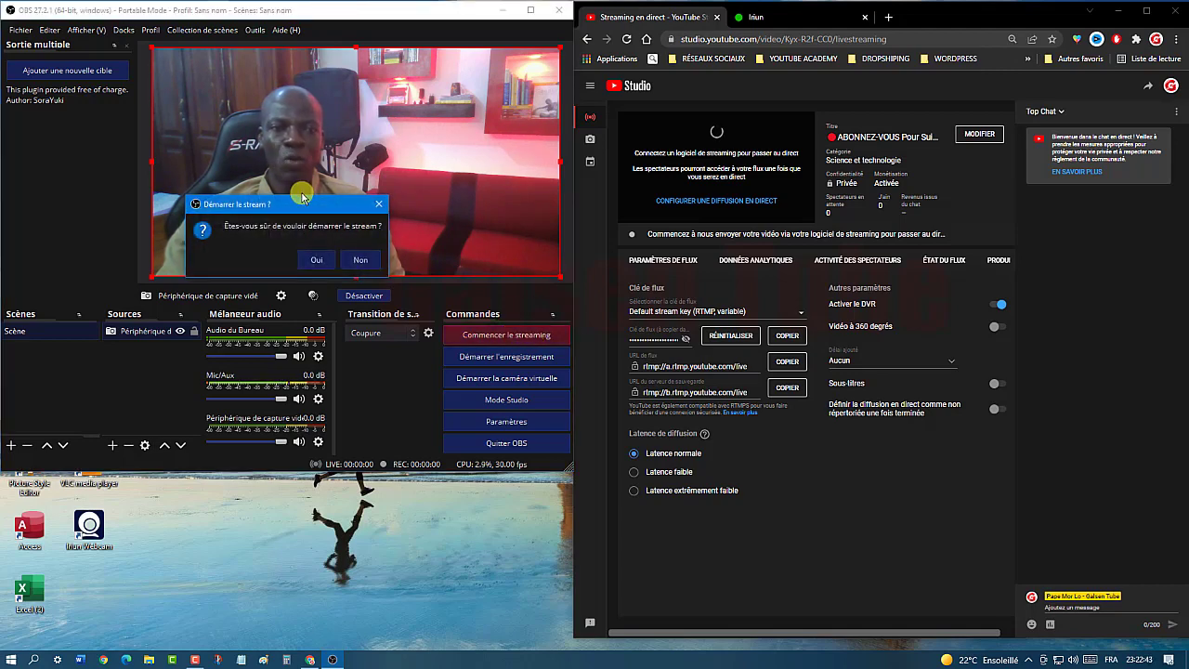
left_click_drag(315, 201, 393, 150)
left_click_drag(338, 138, 366, 213)
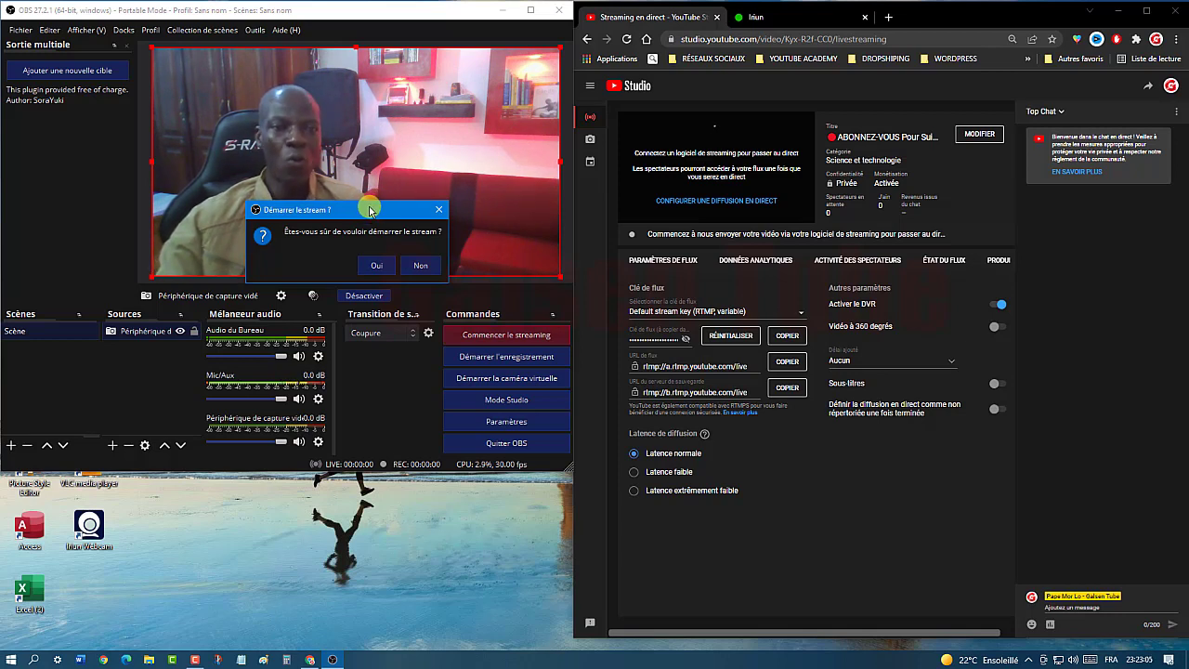
left_click(377, 265)
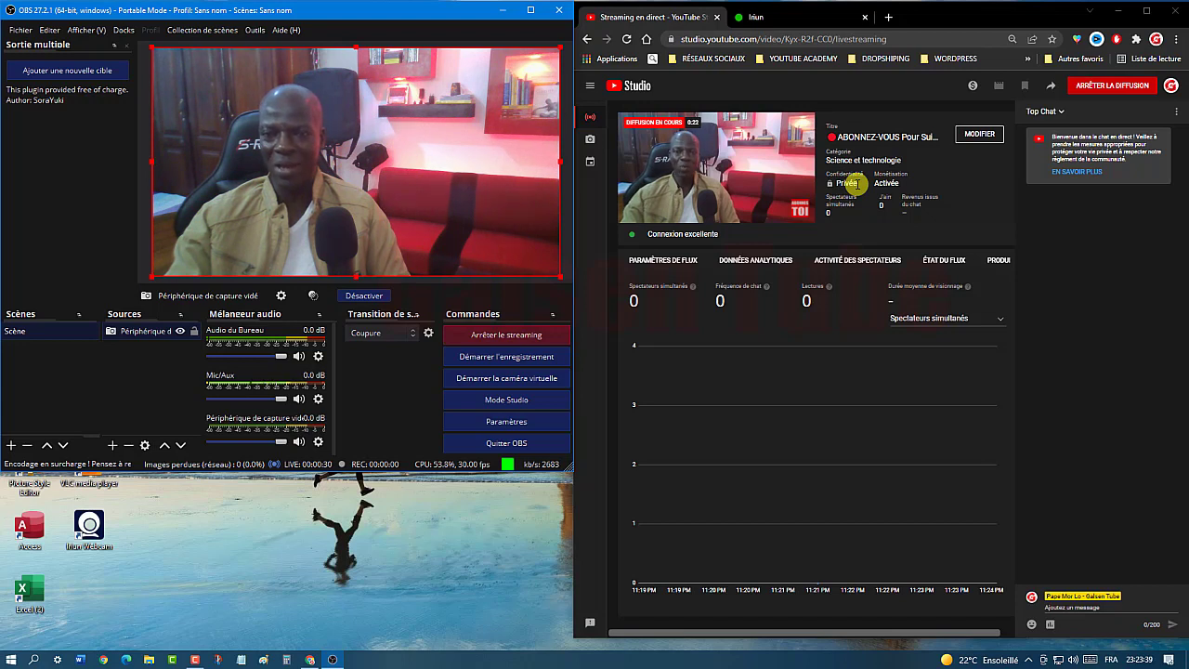
In YouTube Studio, check the live stream's monetisation status, analytics, viewer activity and stream health, ending on the stream settings
left_click_drag(875, 185, 906, 184)
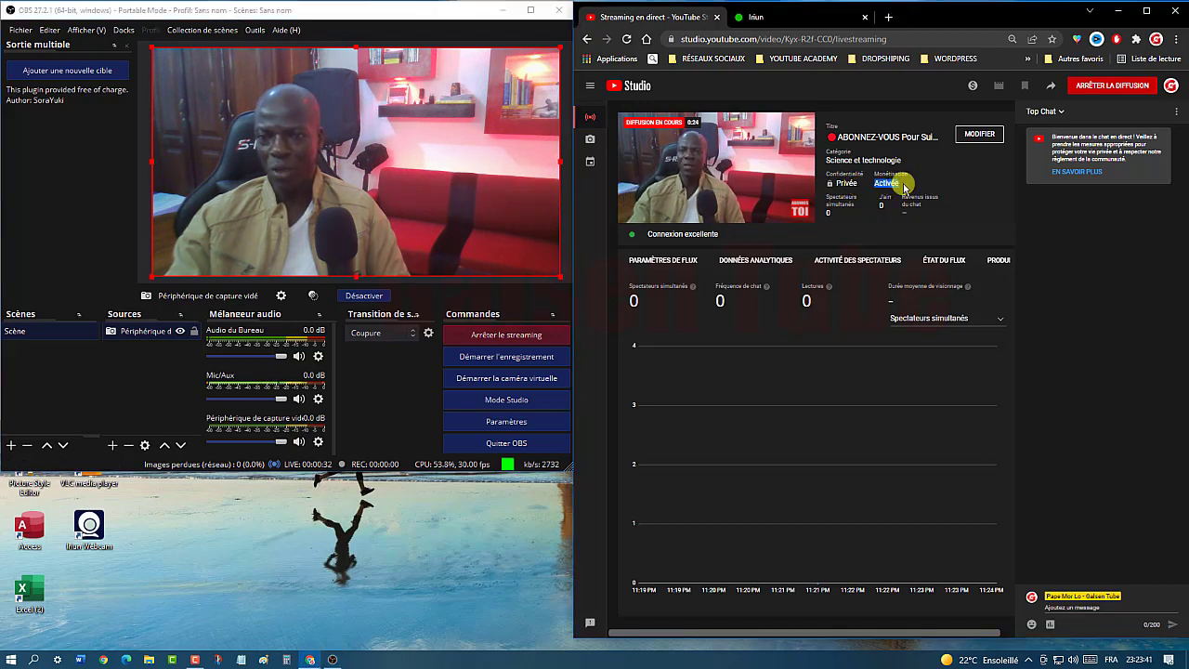
left_click(924, 185)
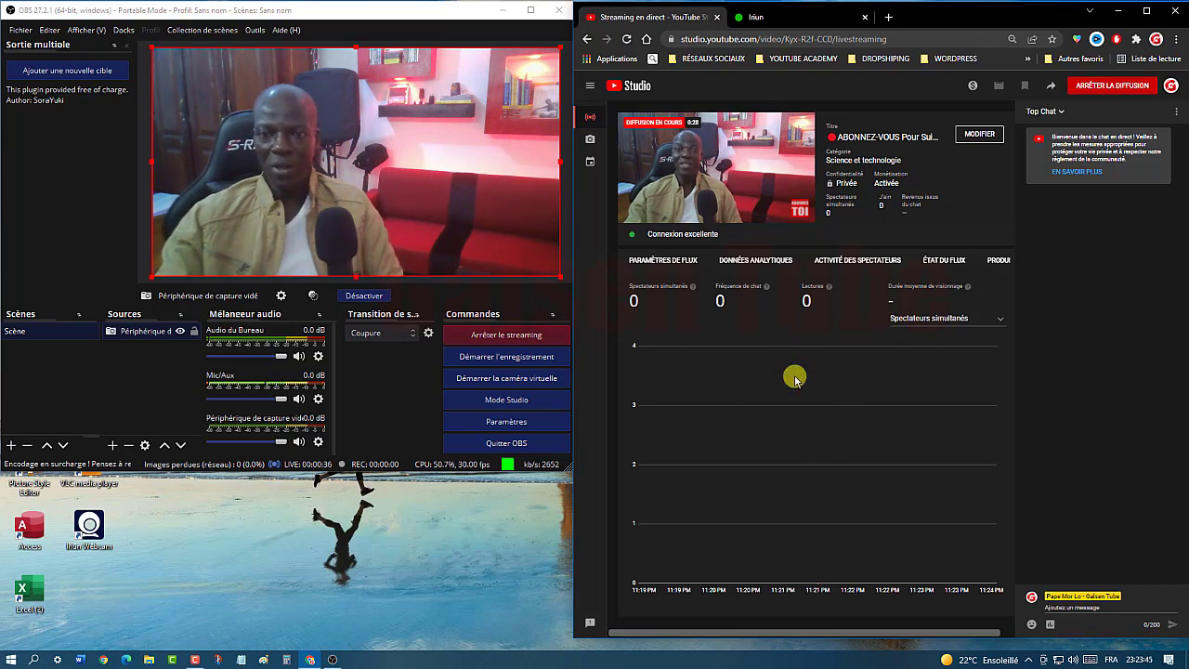
left_click(650, 265)
left_click(750, 261)
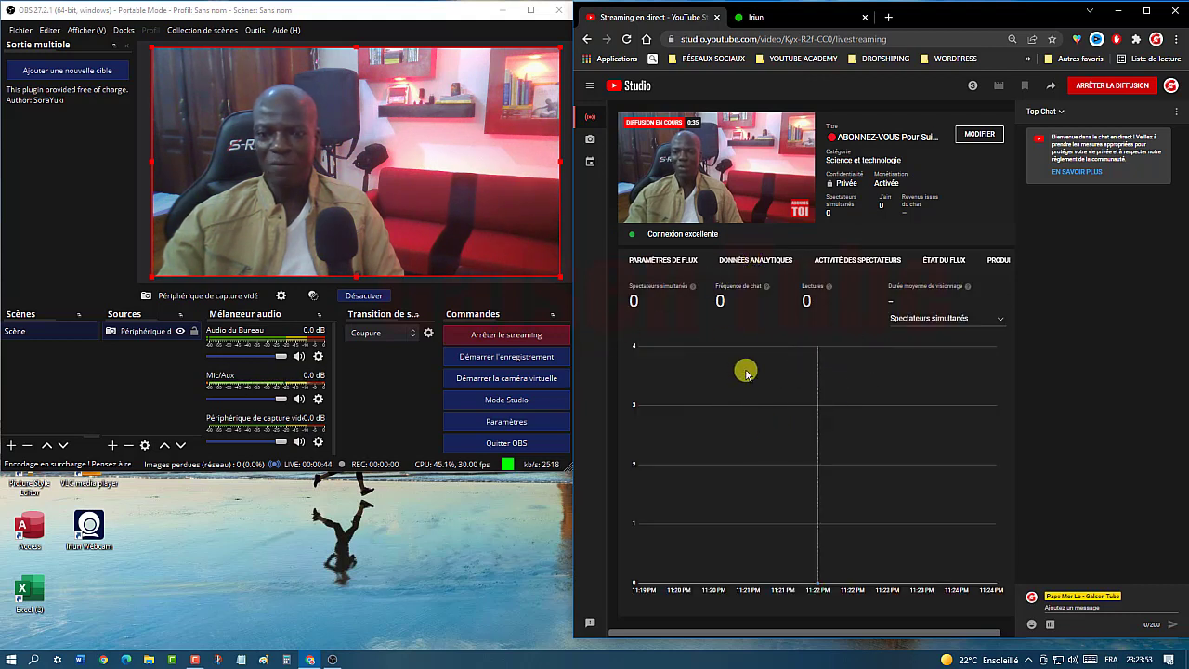
left_click(855, 265)
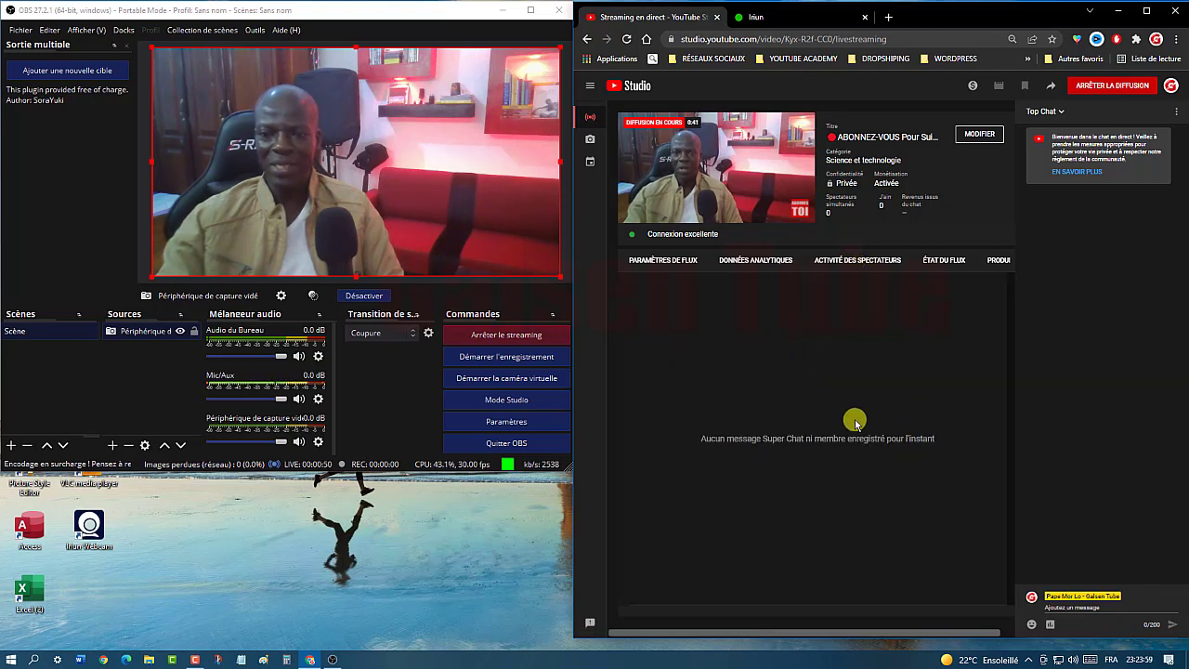
left_click(946, 267)
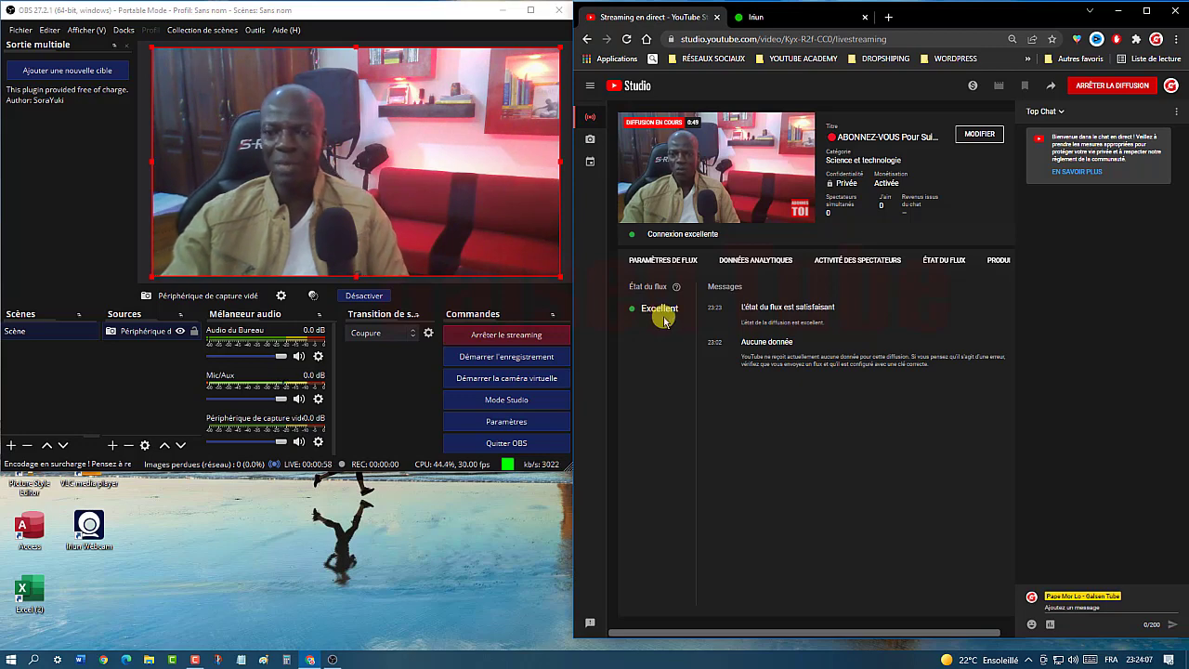
left_click(670, 262)
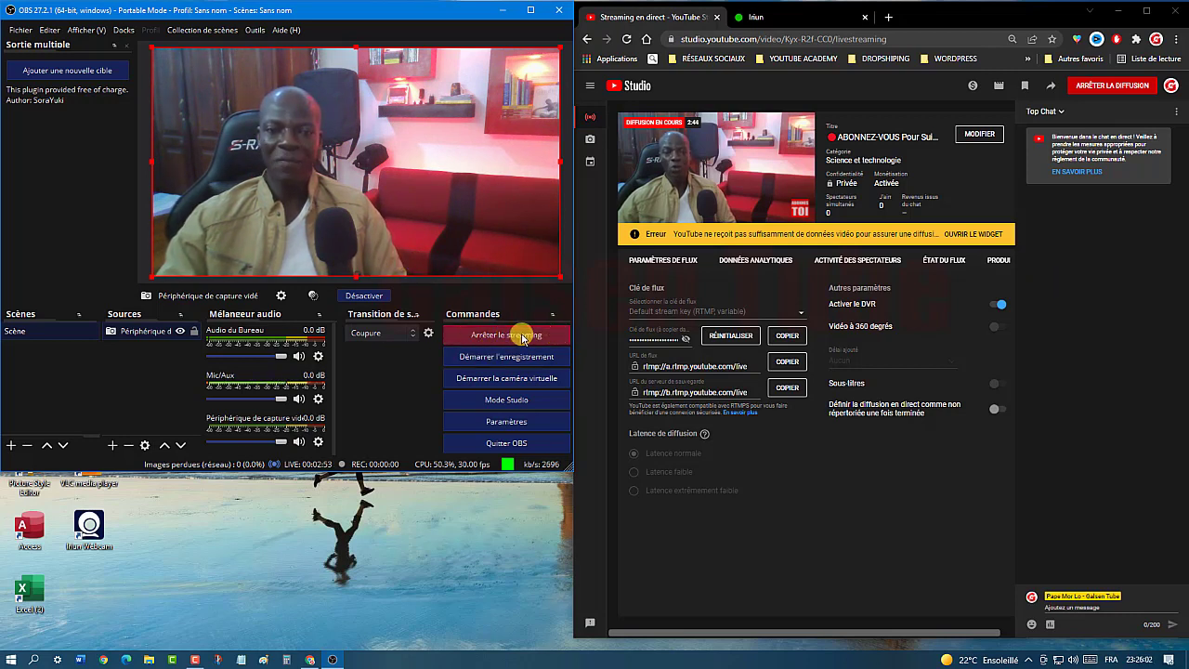
End the live broadcast in YouTube Studio and close the finished-stream summary without editing the video
mouse_move(715, 176)
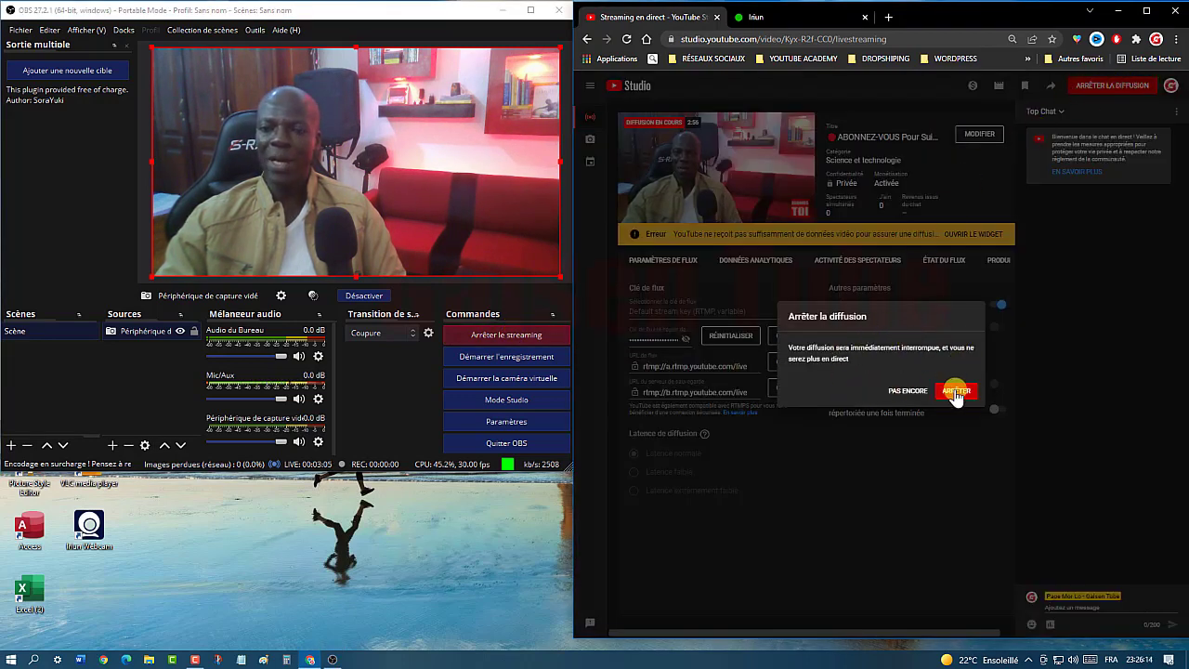
left_click(956, 390)
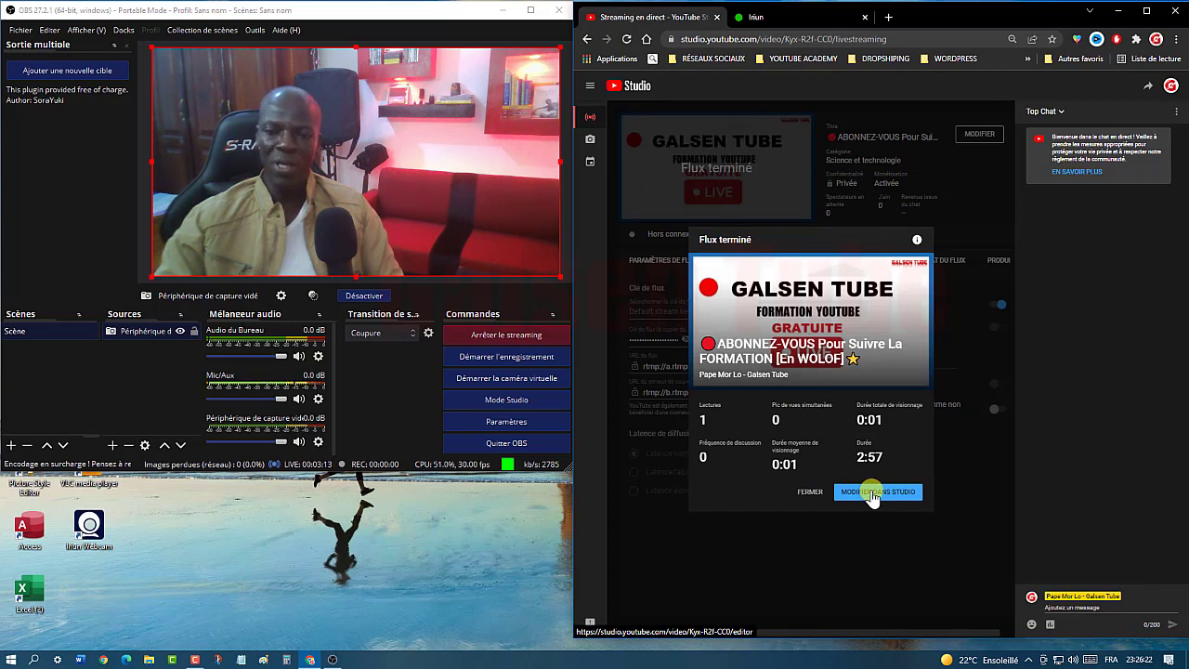
left_click(809, 492)
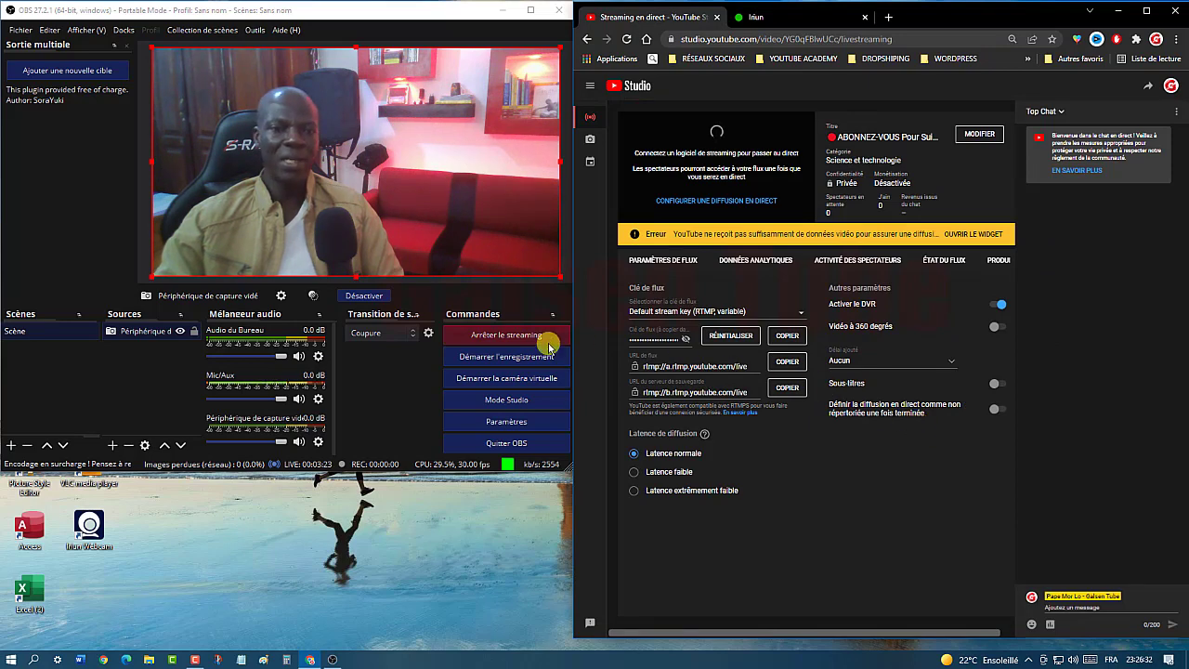
Stop the outgoing stream in OBS Studio and confirm stopping it
left_click(502, 339)
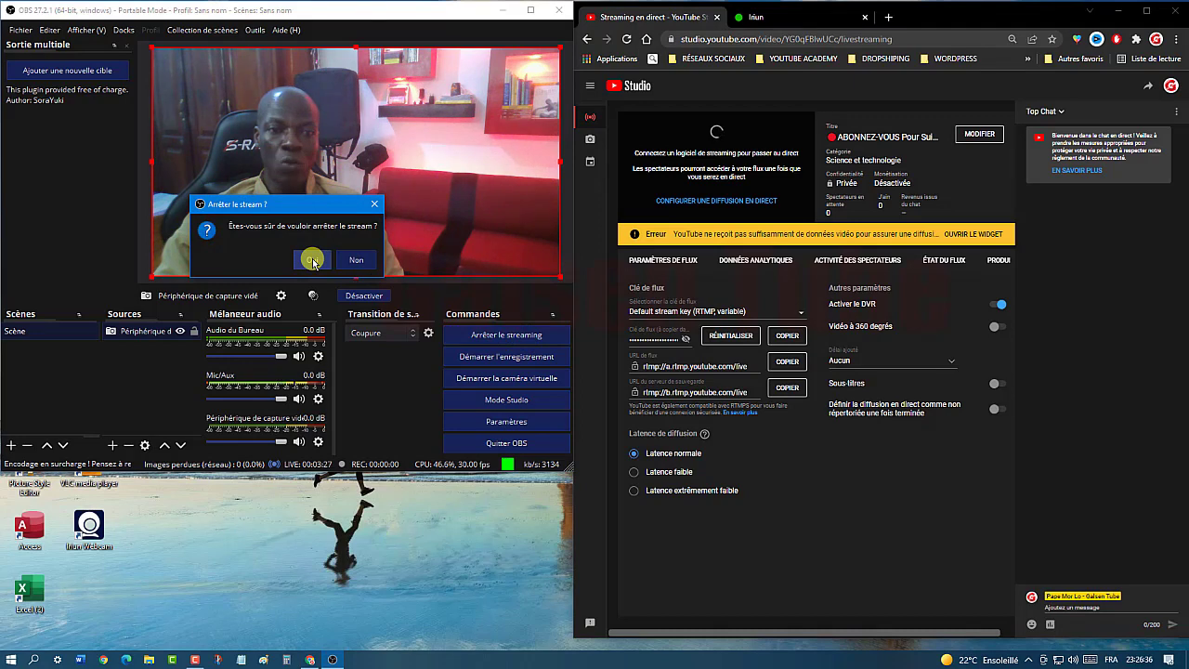
left_click(310, 260)
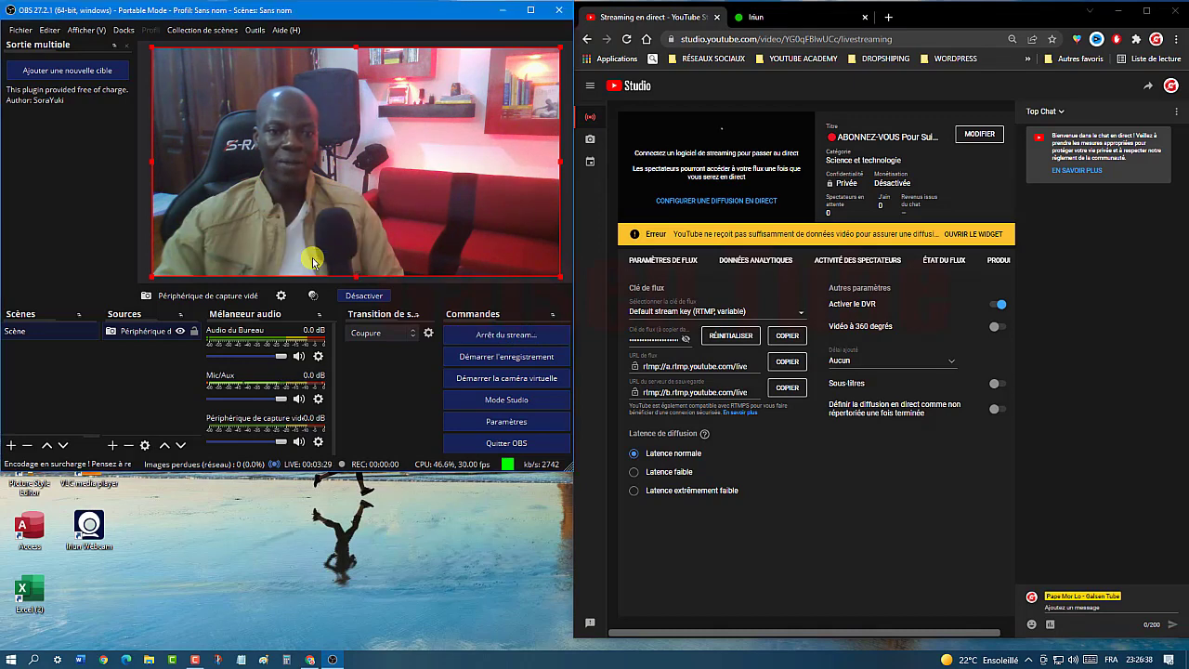